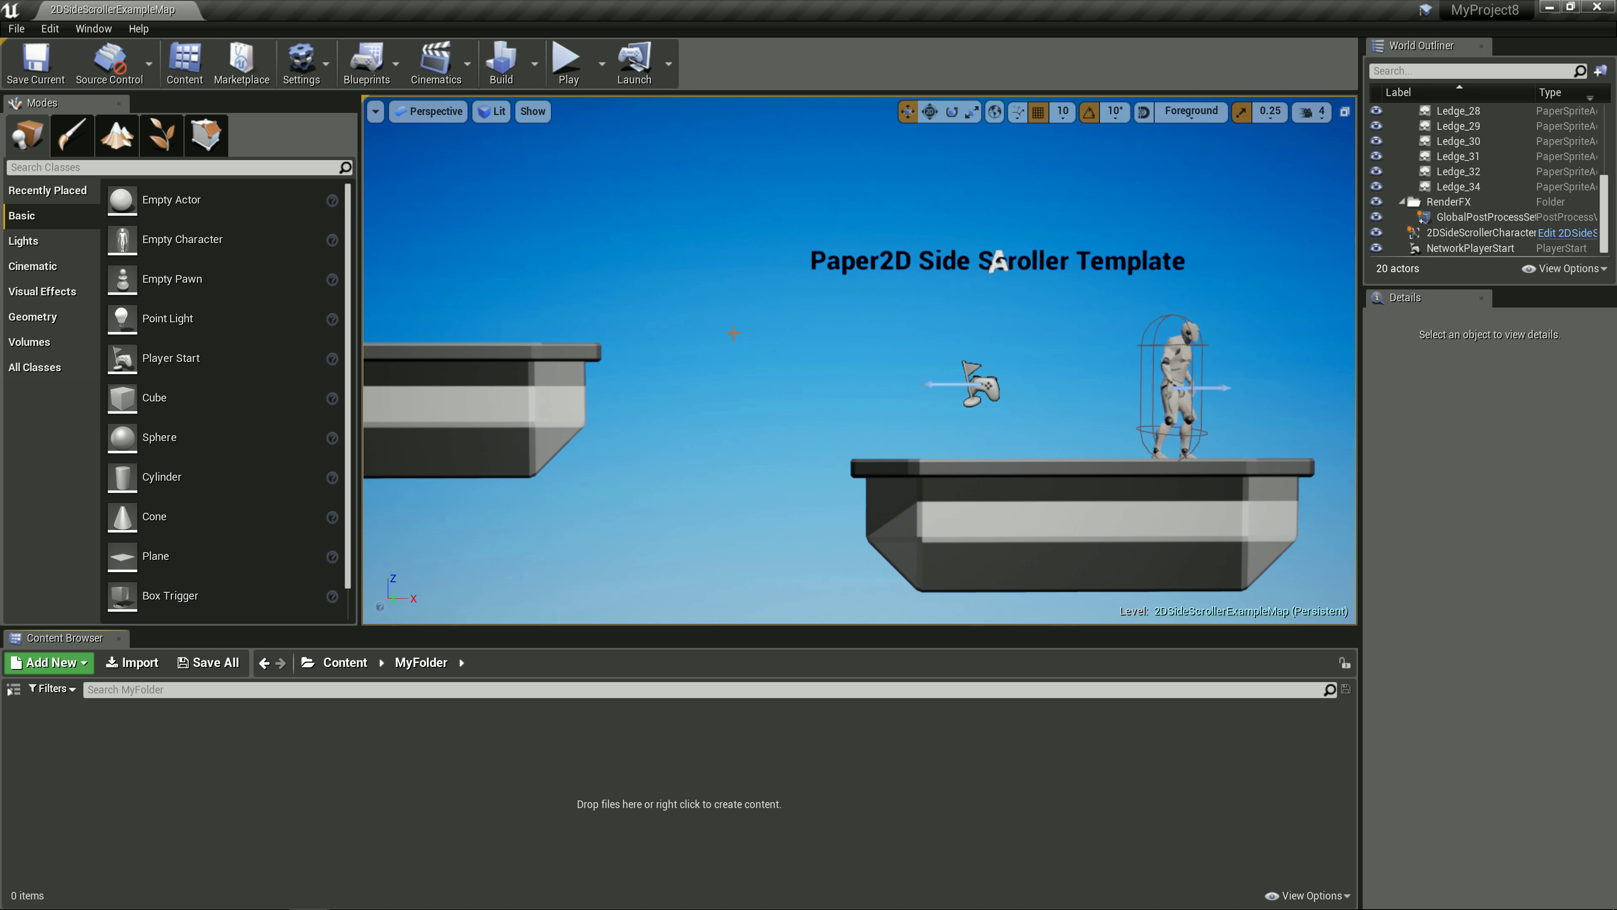
Play-test the level, running and jumping the character right along the ledges, then back left.
key(alt+Tab)
key(alt+Tab)
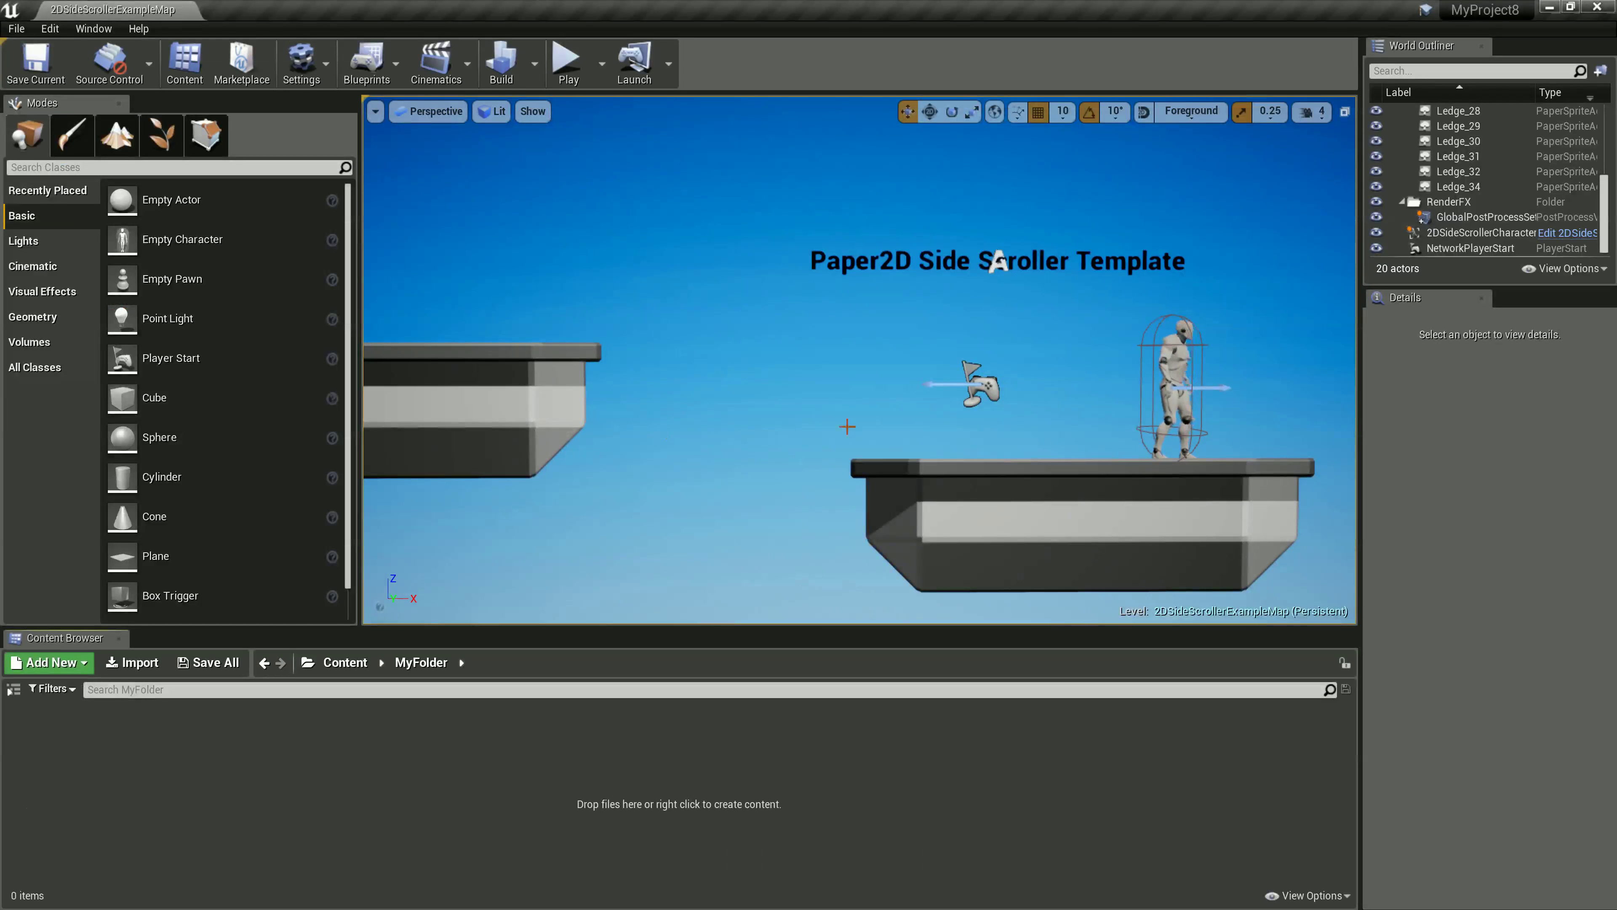
click(560, 77)
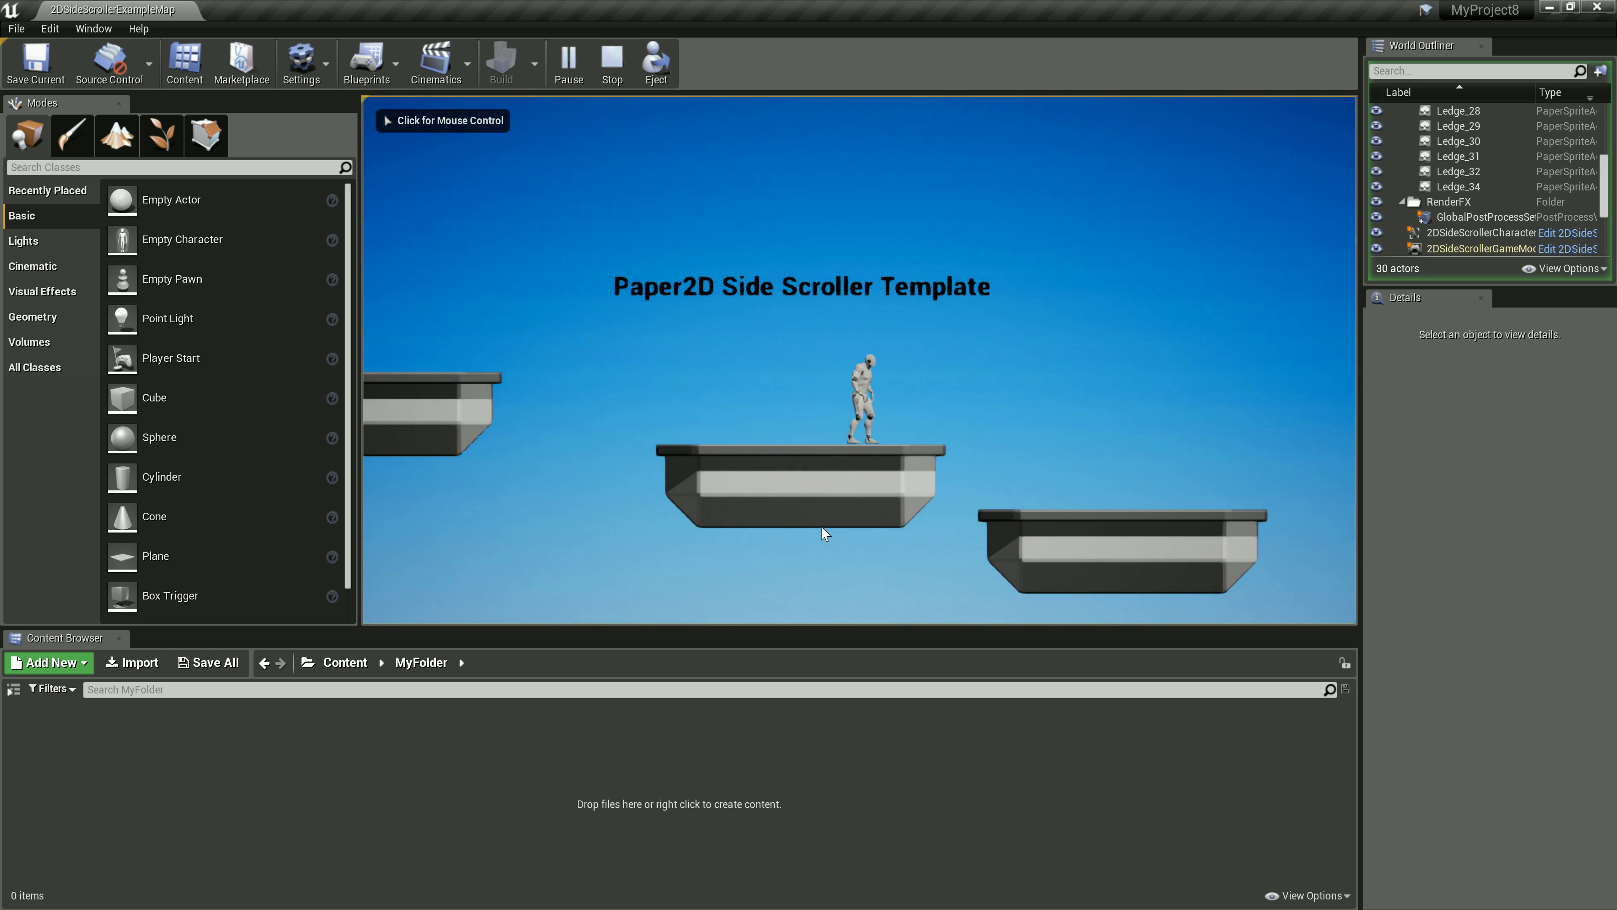
click(824, 510)
key(space)
key(d)
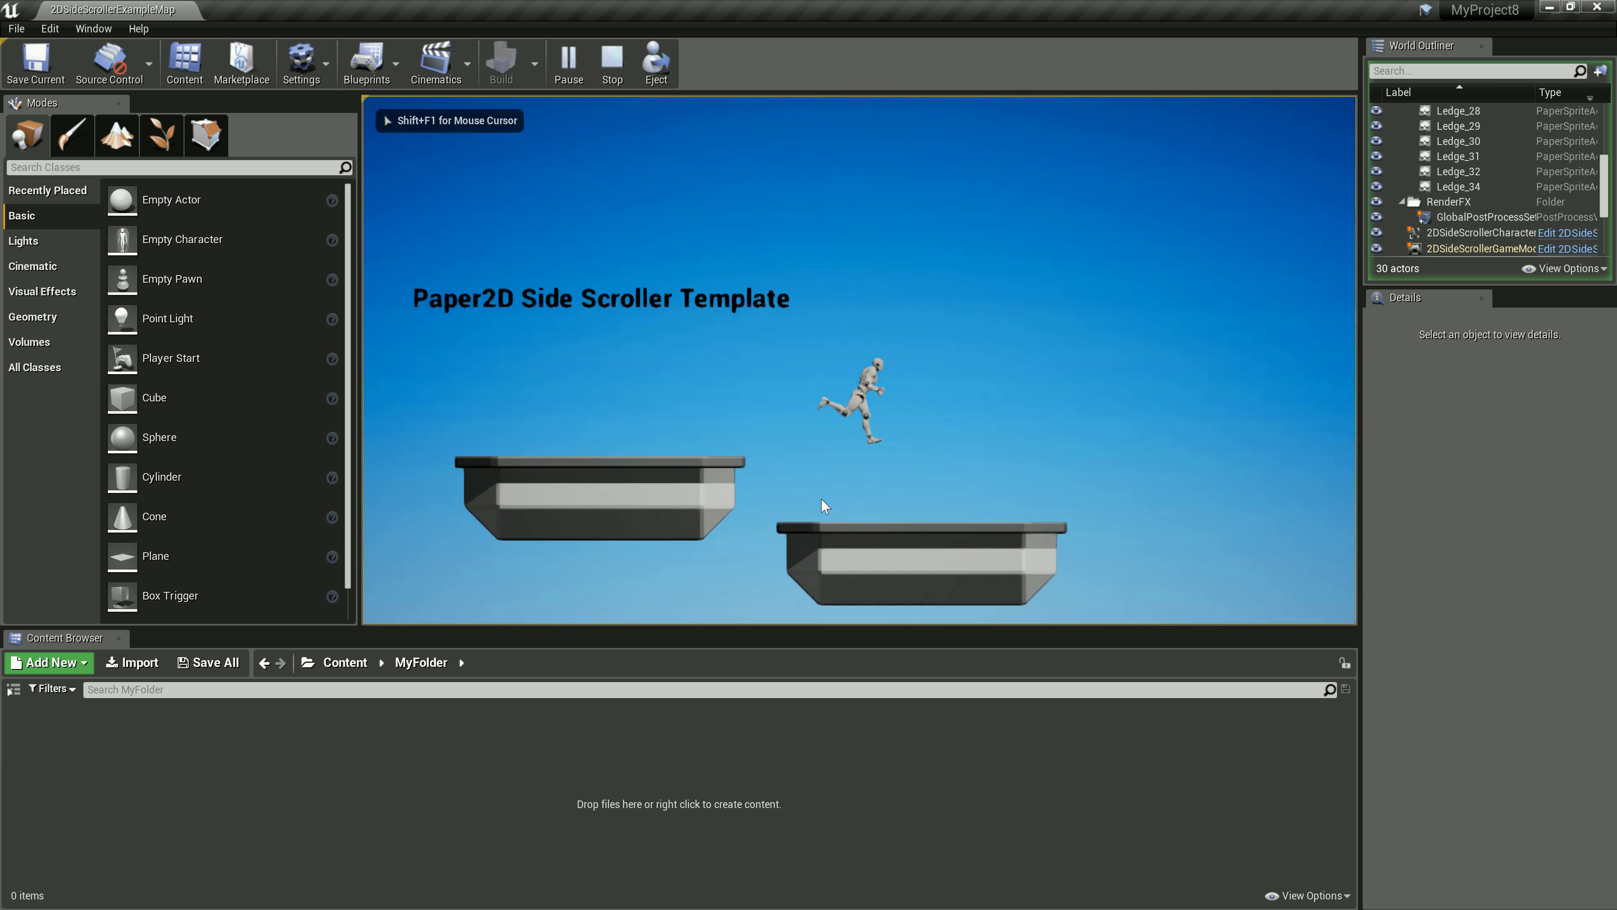
key(space)
key(d)
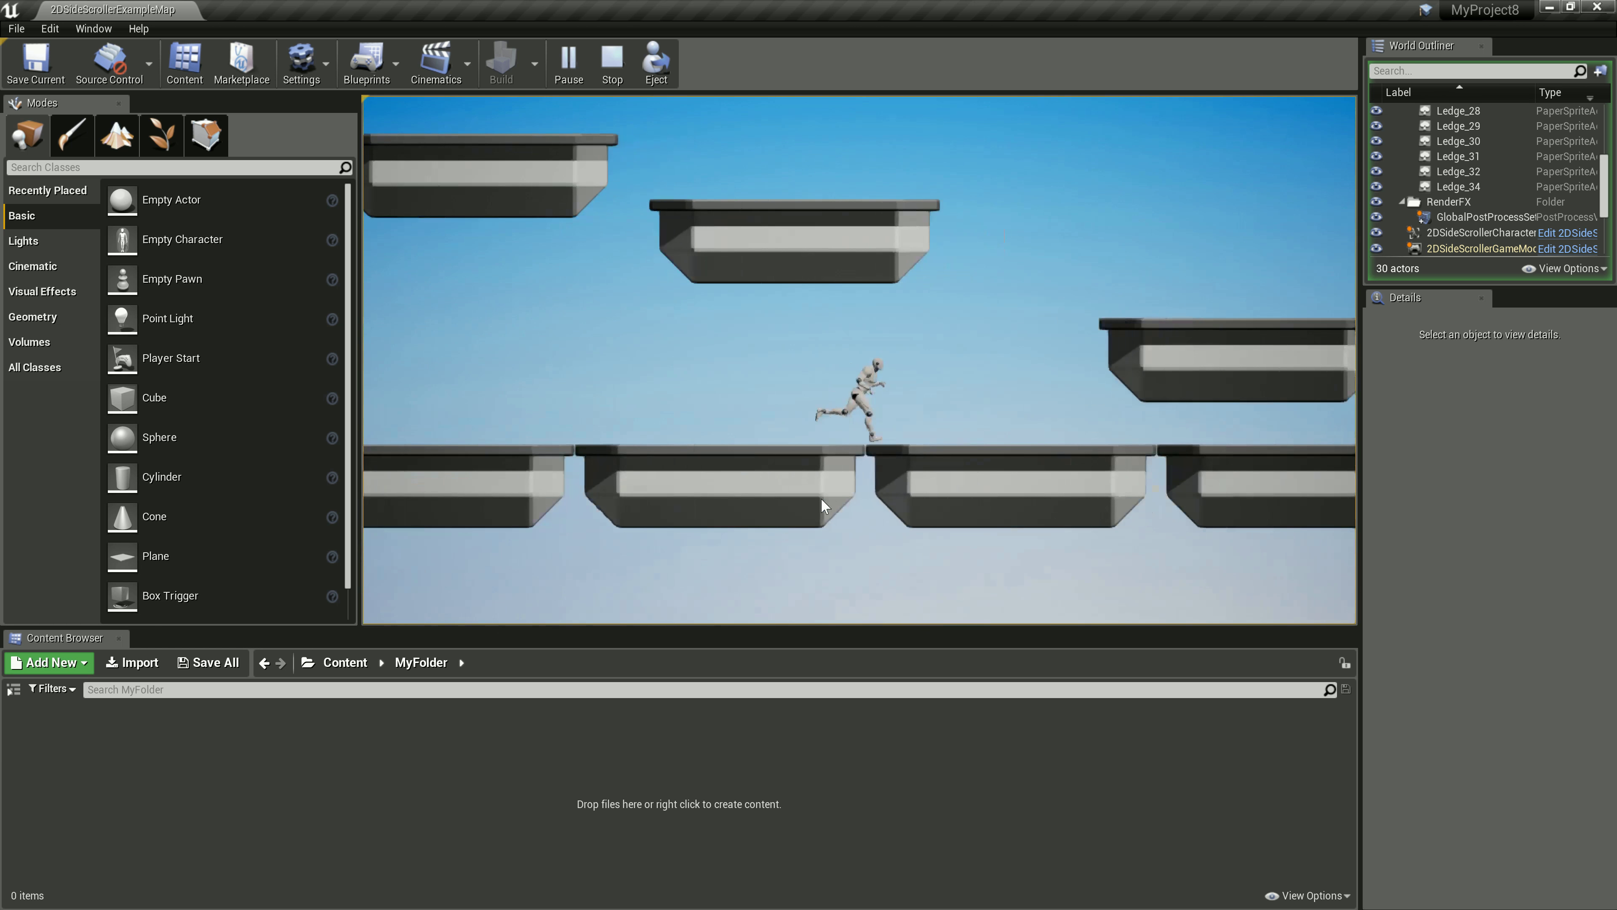
key(space)
key(a)
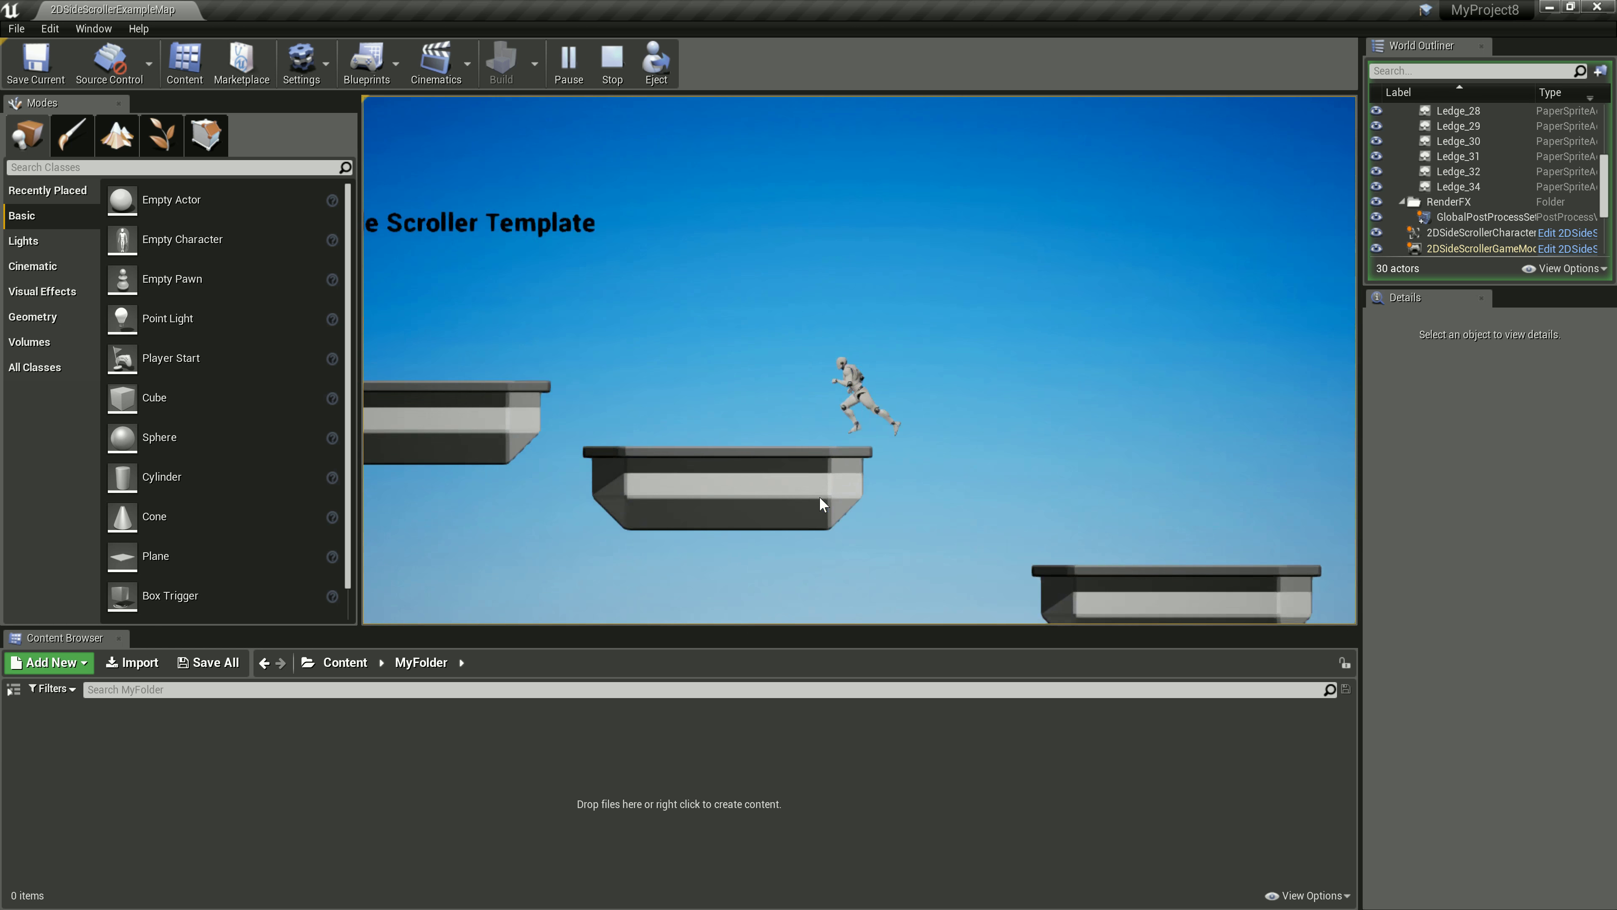
key(a)
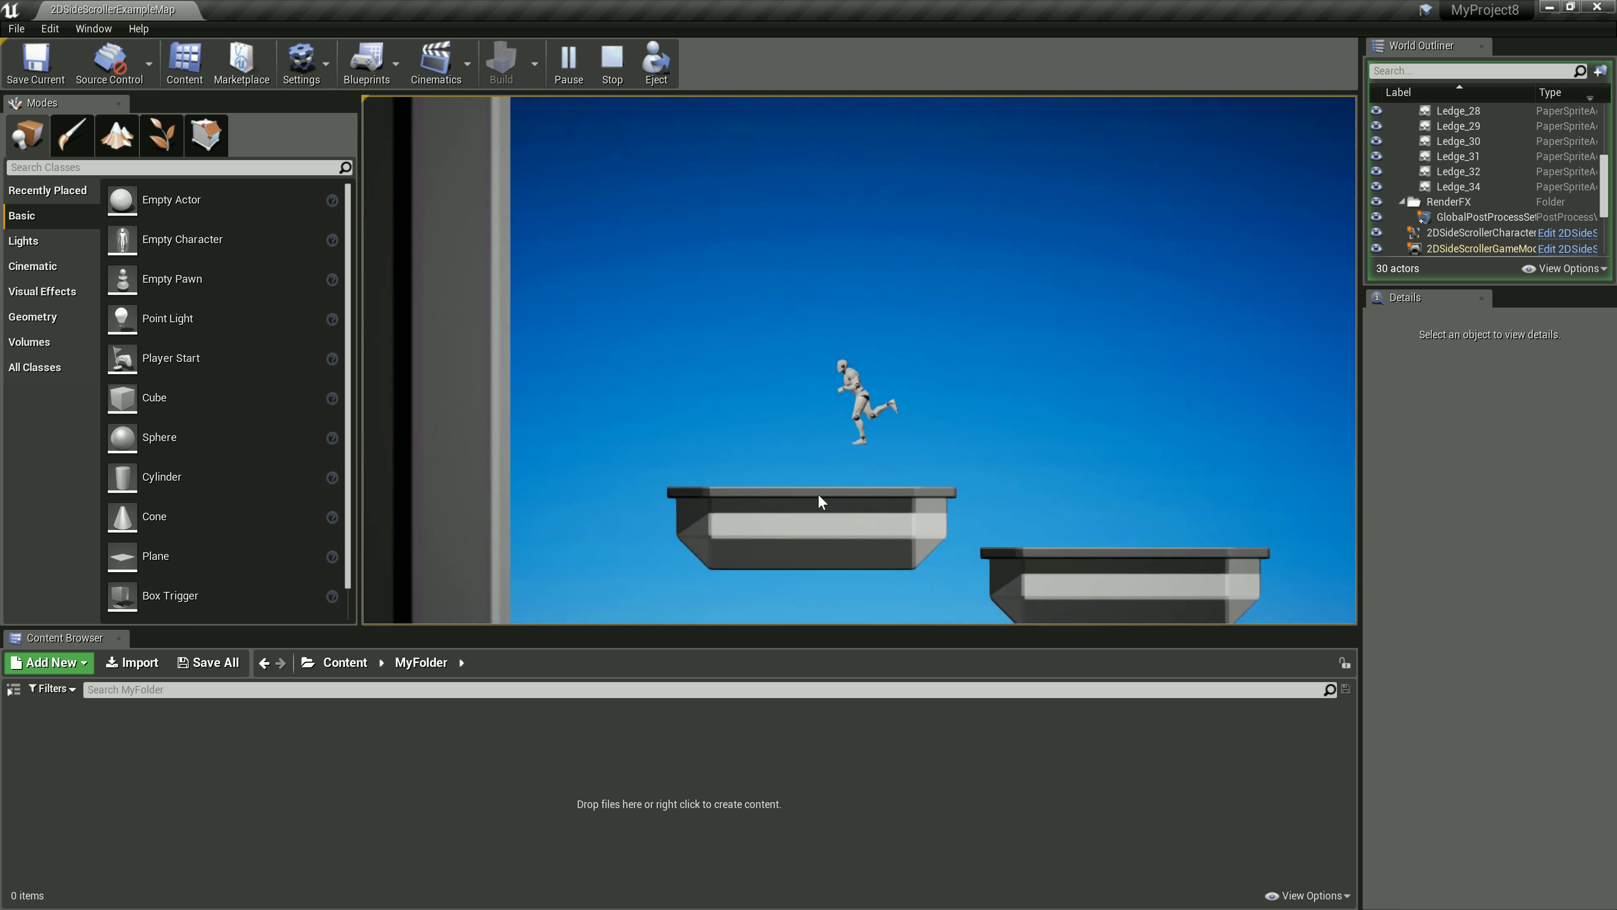
key(Escape)
Orbit and zoom the viewport to inspect the level's ledges and character.
scroll(819, 459, down, 8)
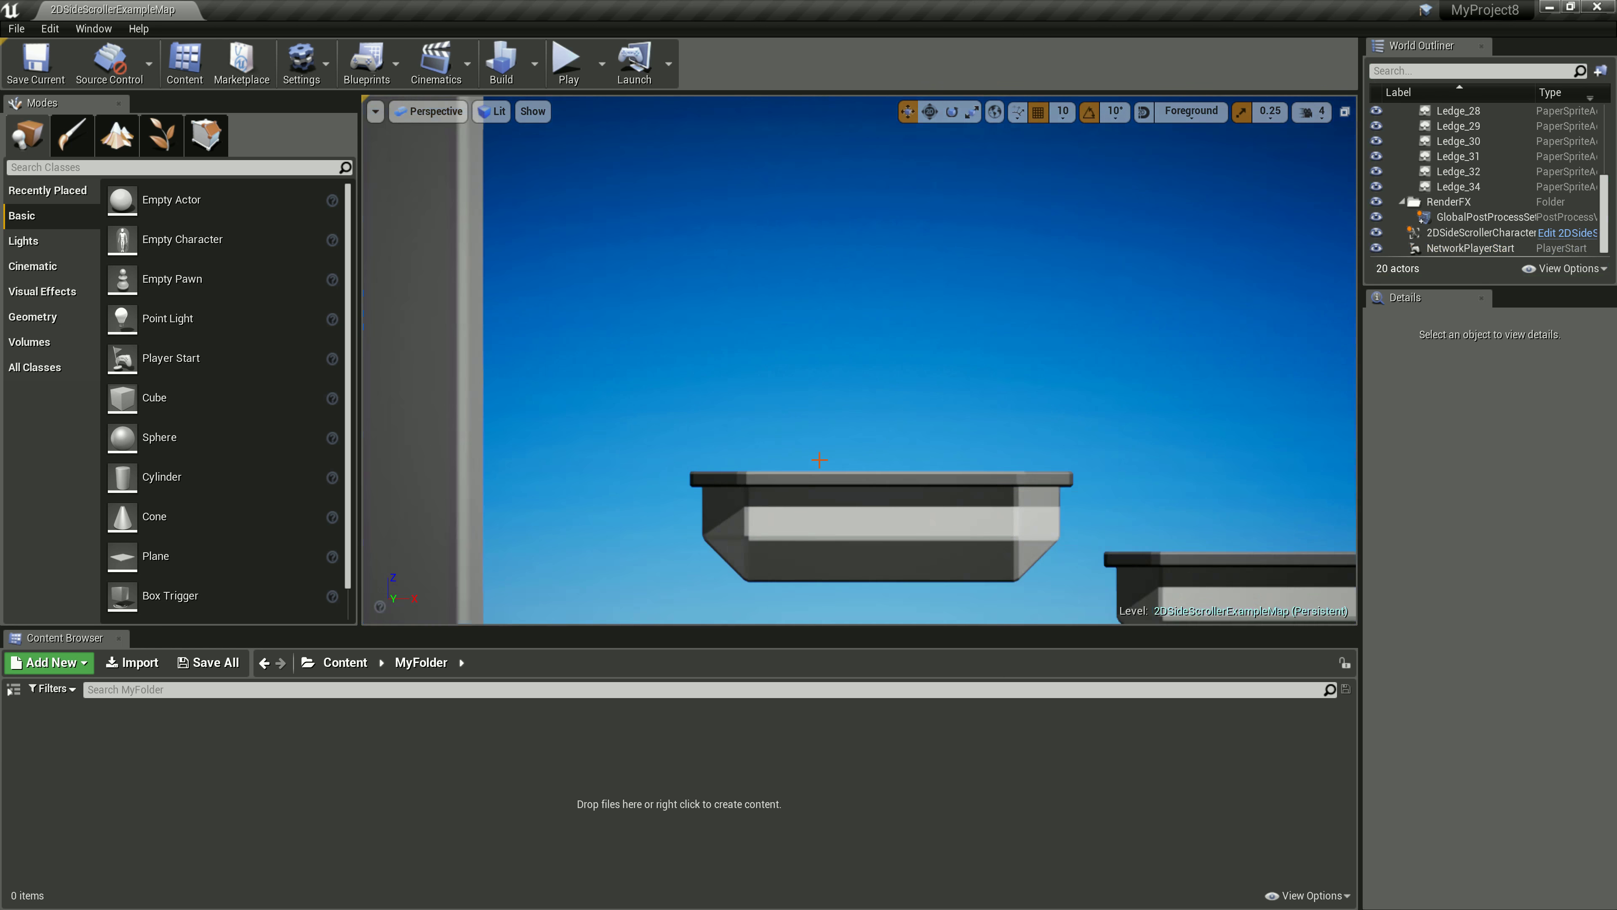
scroll(860, 485, down, 6)
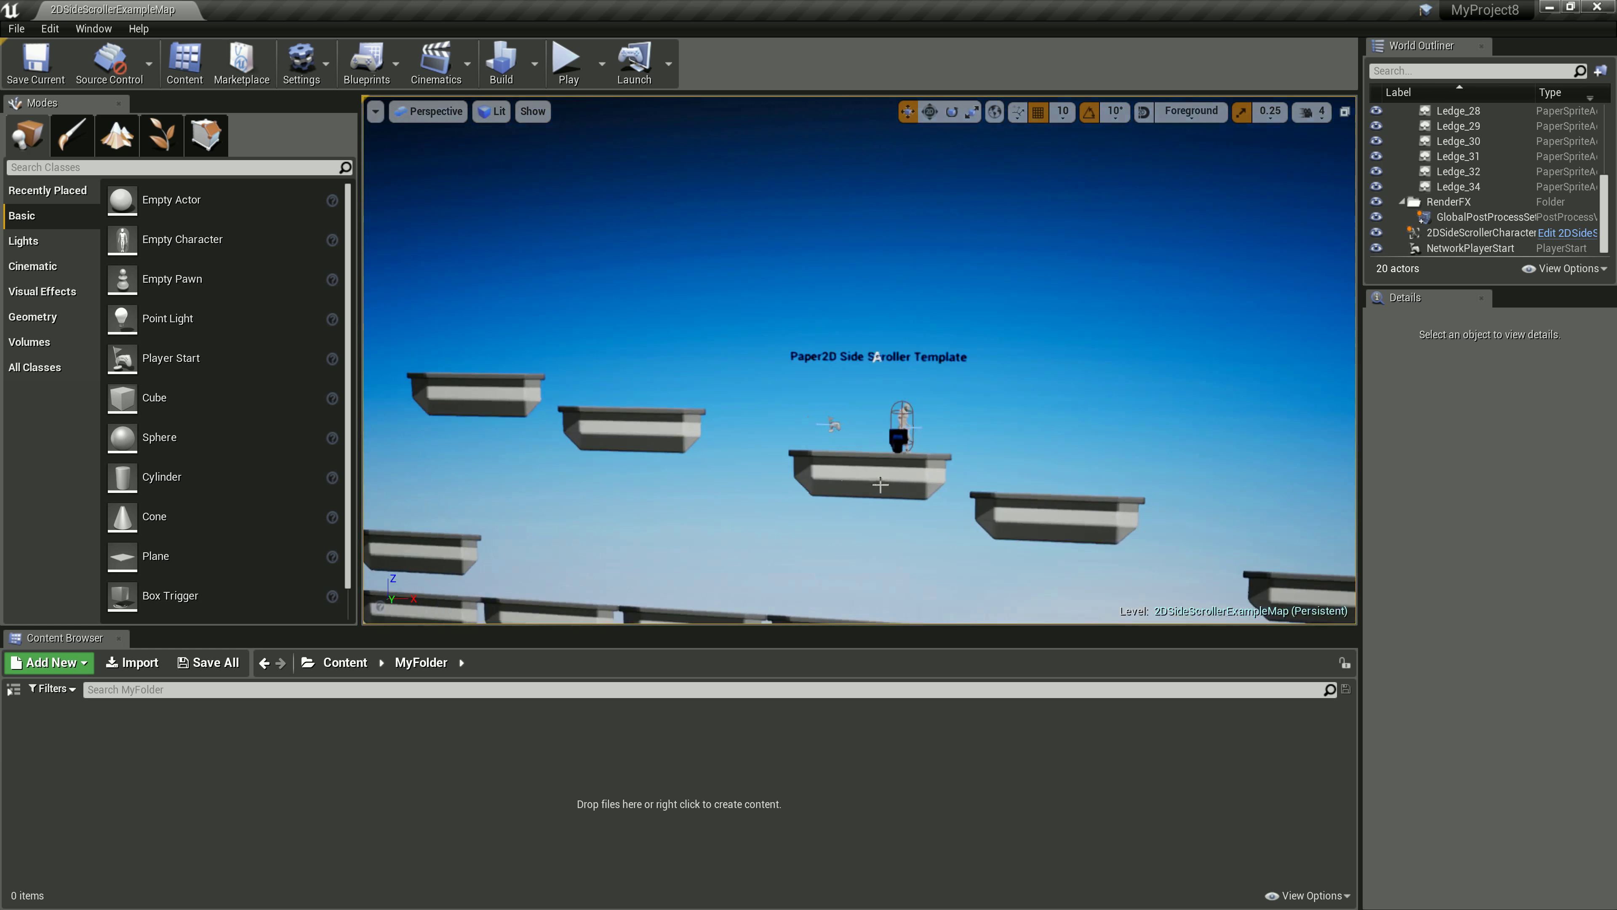
scroll(844, 495, up, 6)
scroll(935, 454, down, 6)
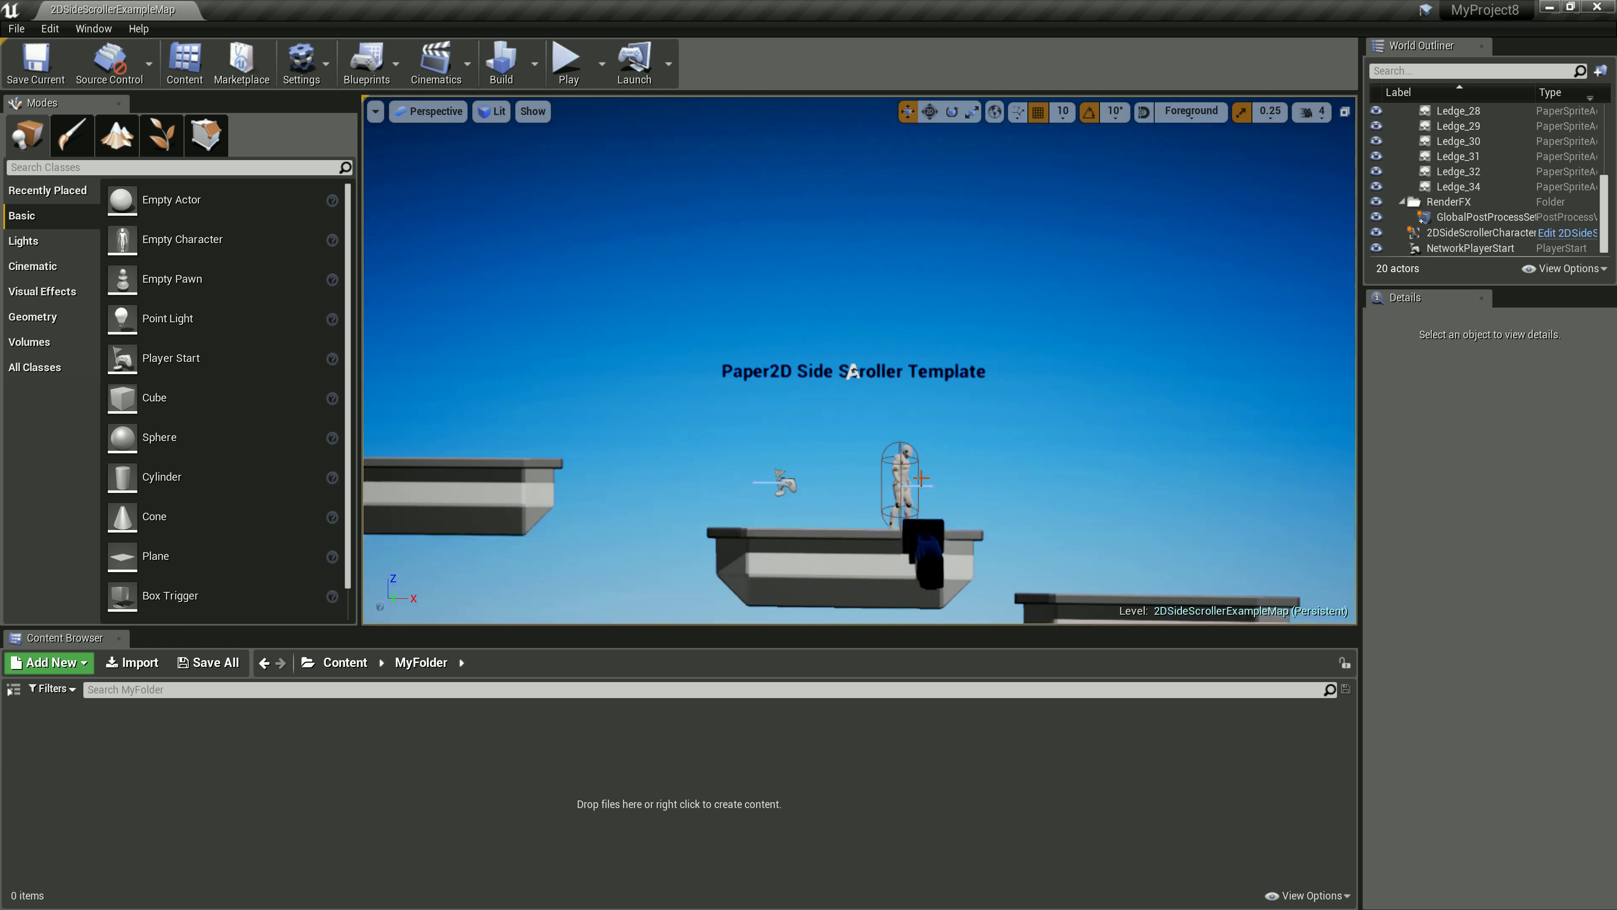
scroll(907, 465, up, 5)
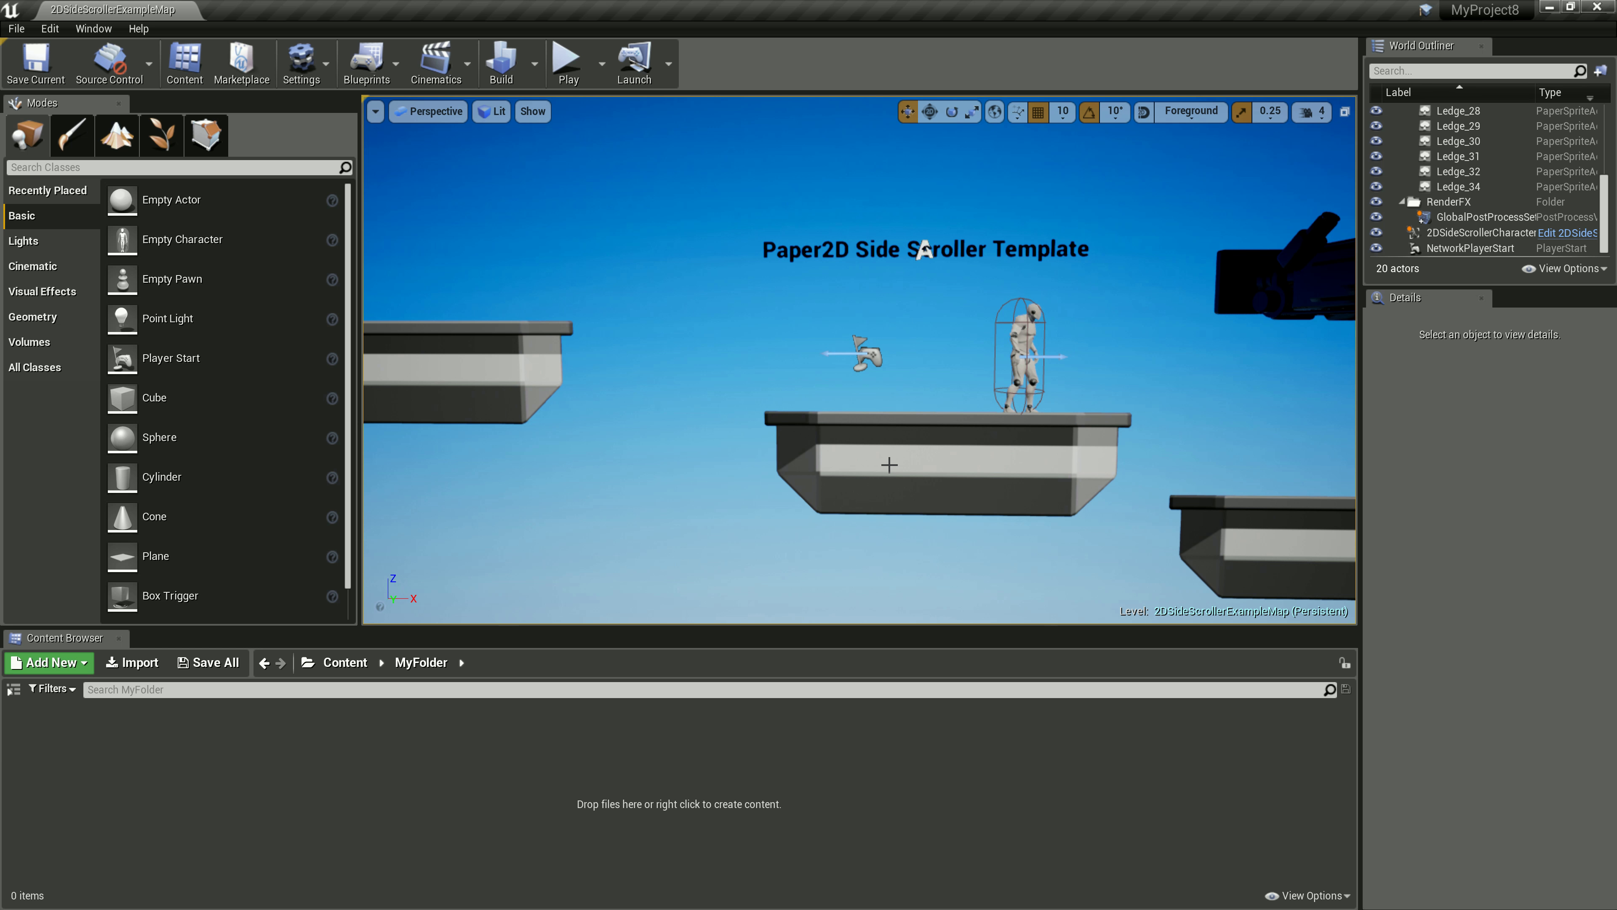
right_drag(890, 465, 1017, 327)
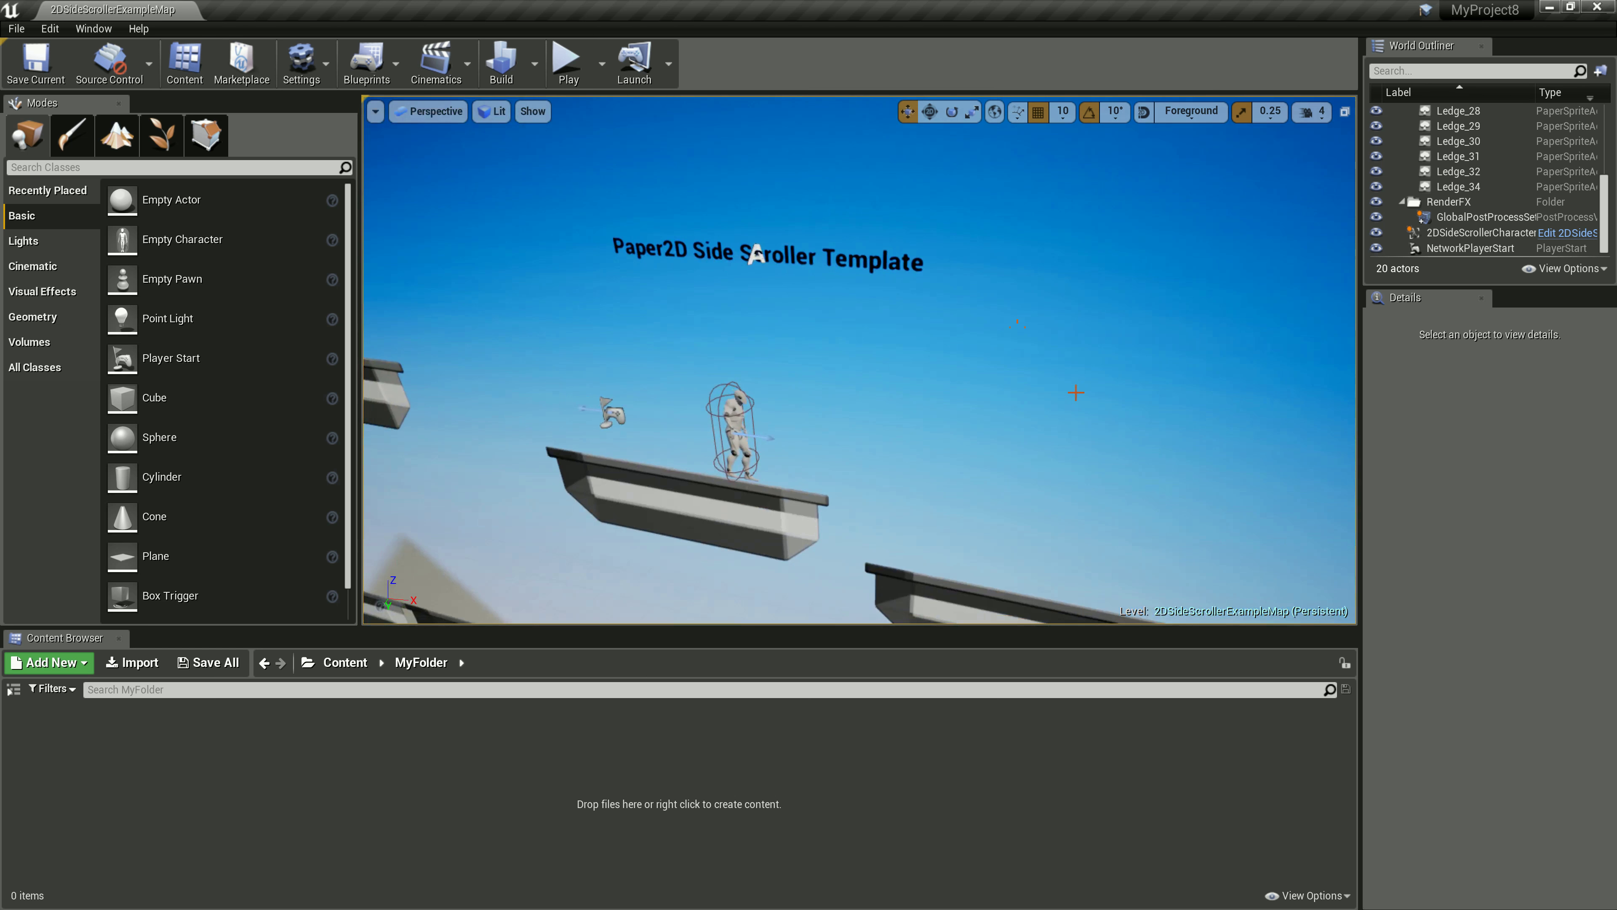
right_drag(1080, 441, 1089, 628)
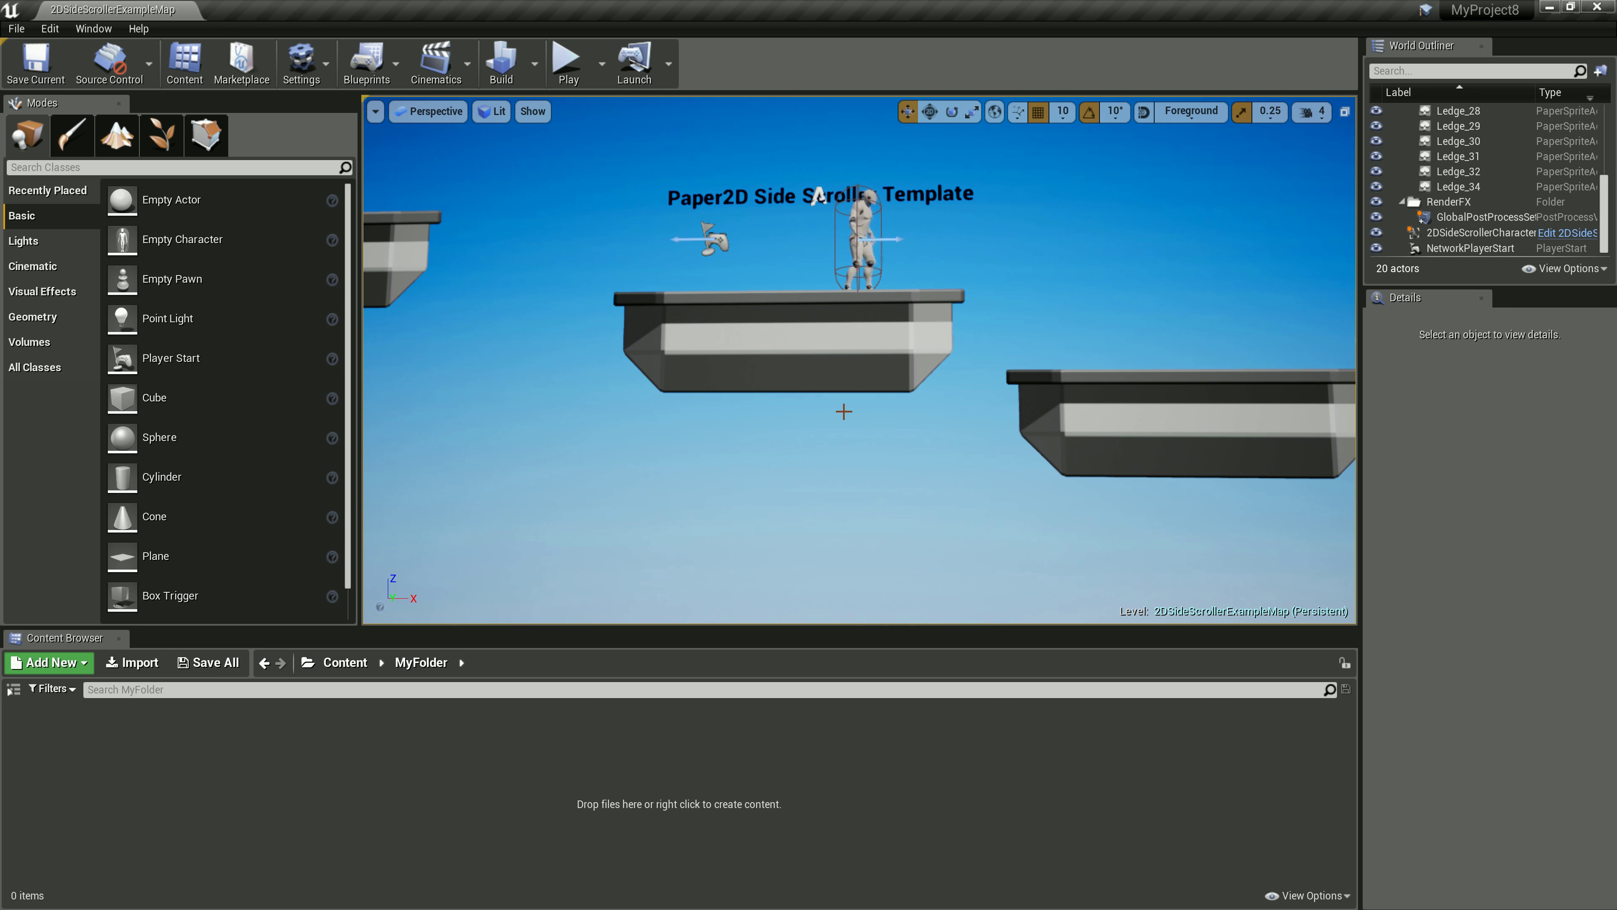
right_drag(844, 408, 791, 208)
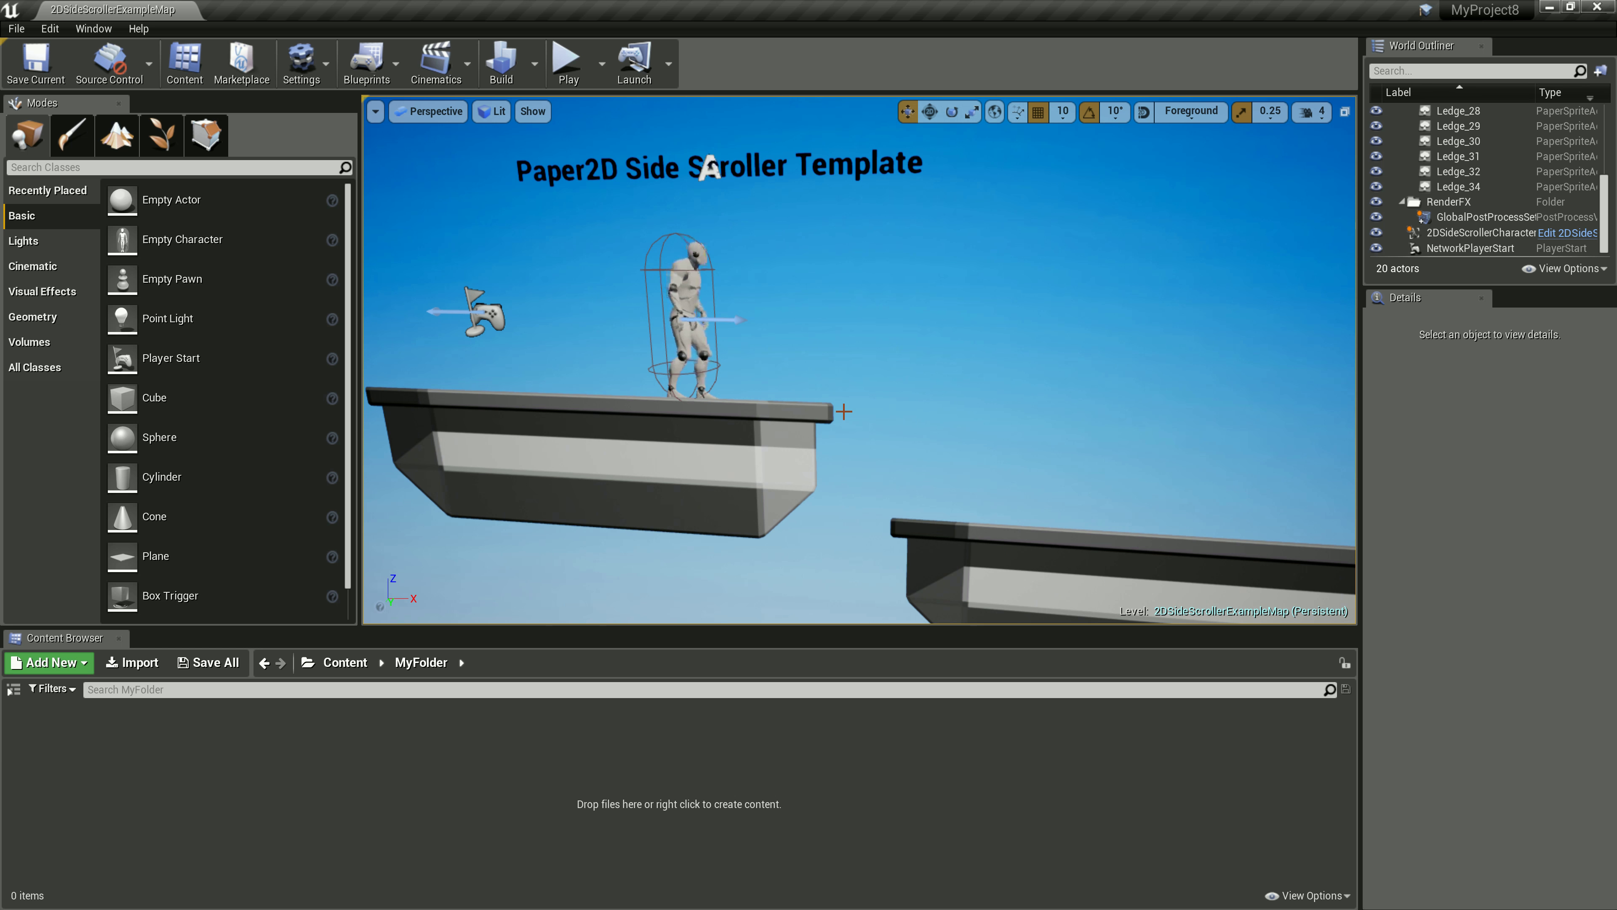
right_drag(843, 411, 844, 412)
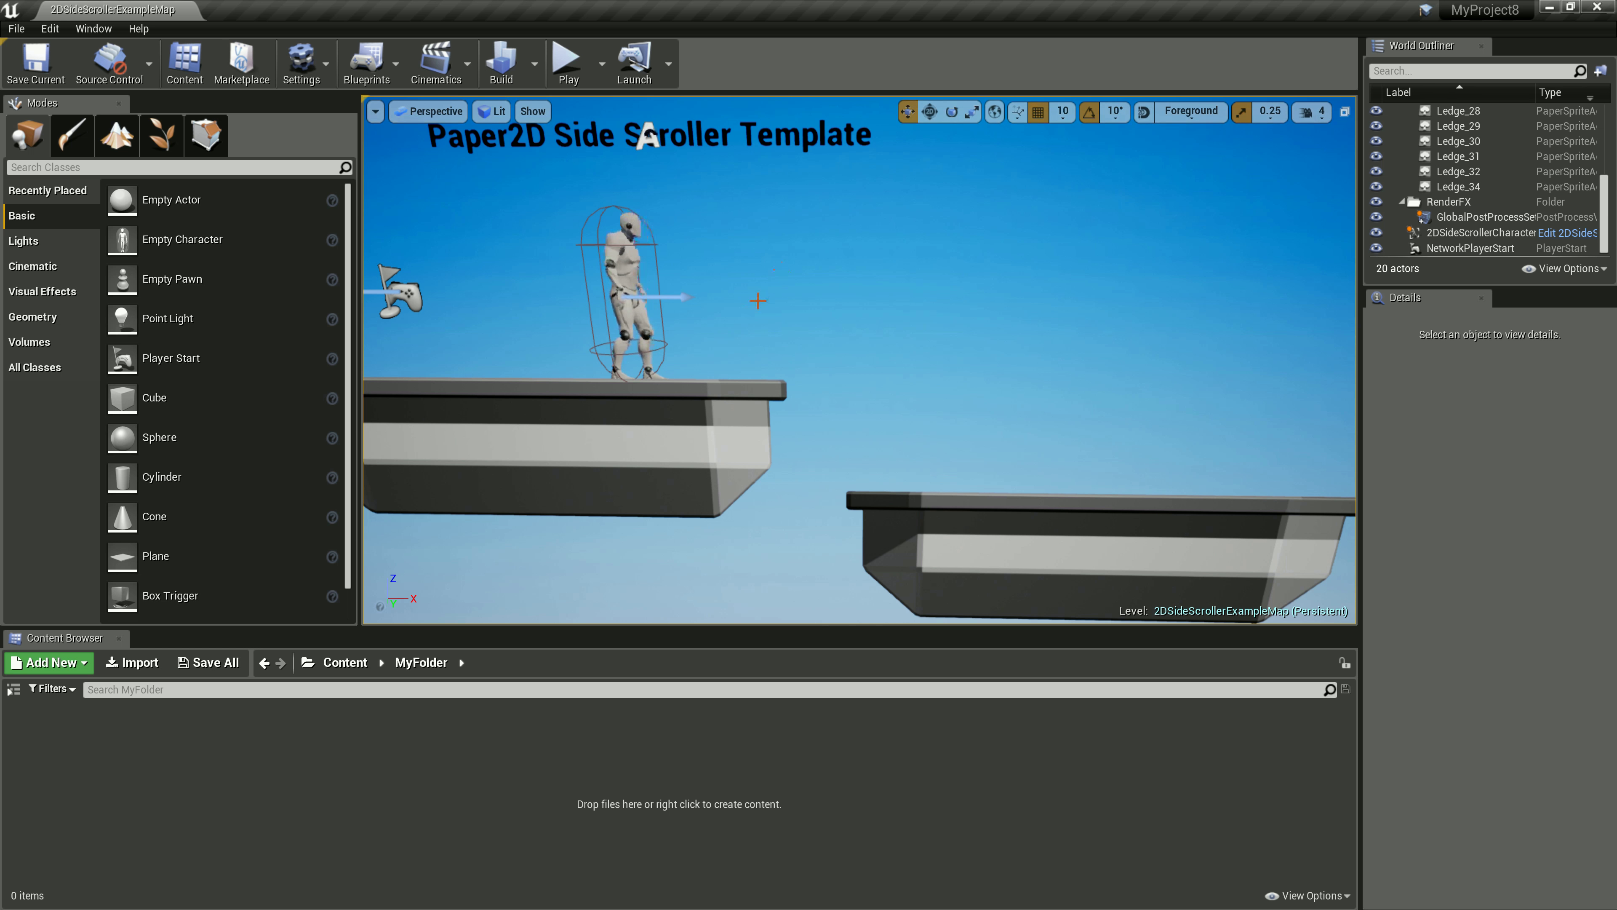
right_drag(758, 301, 560, 321)
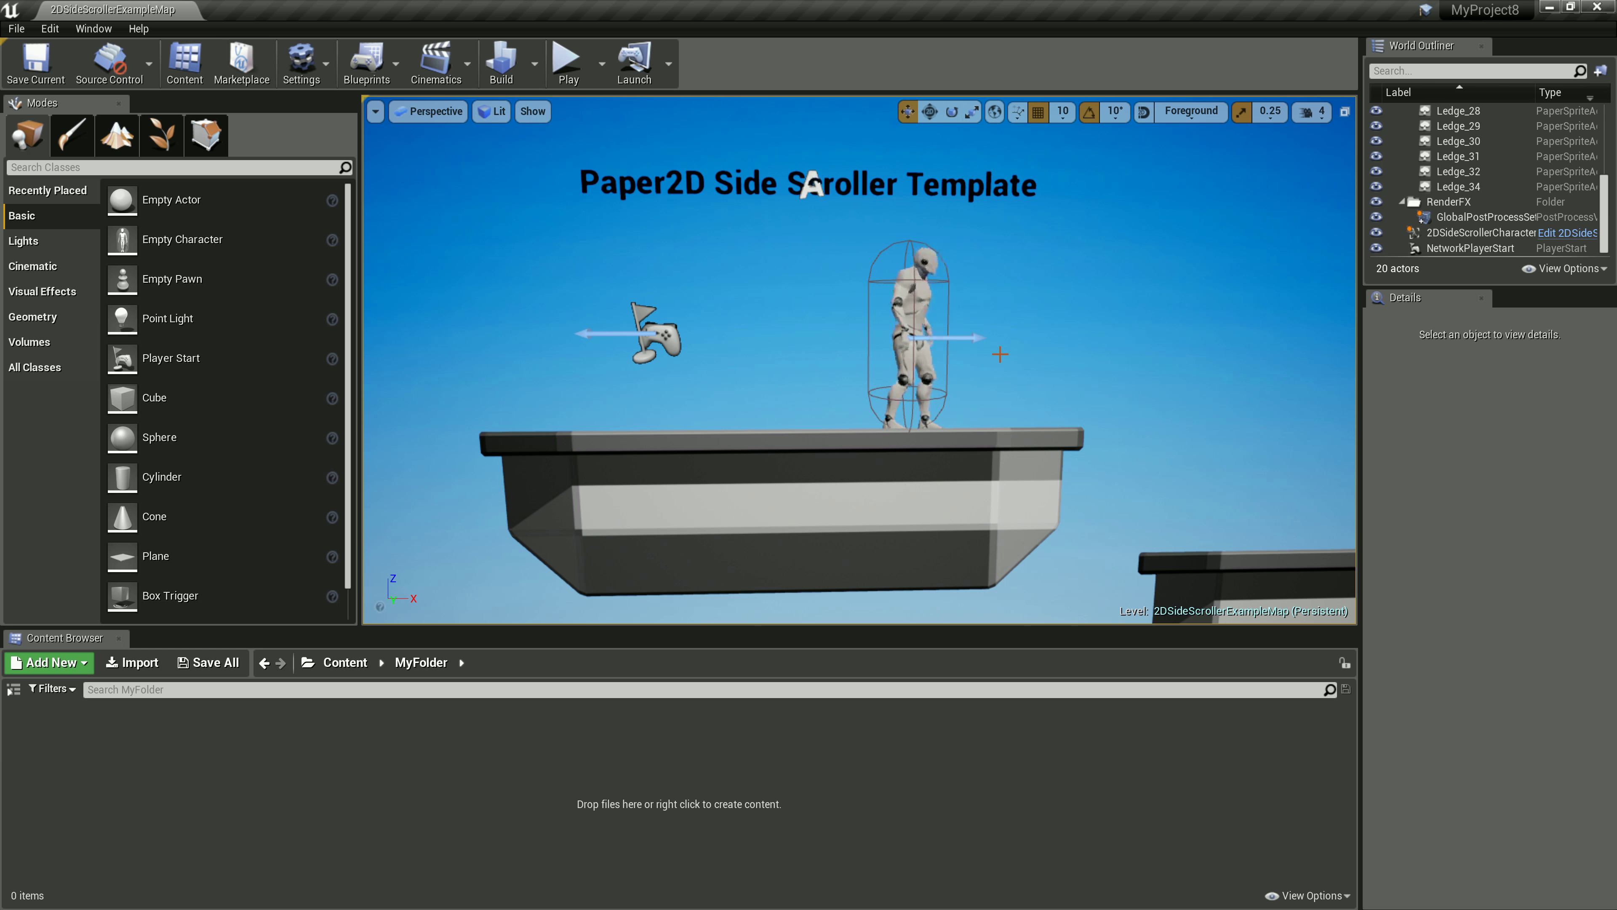
In the Project Browser, preview the 2D Side Scroller template, then choose the Blank template.
key(alt+Tab)
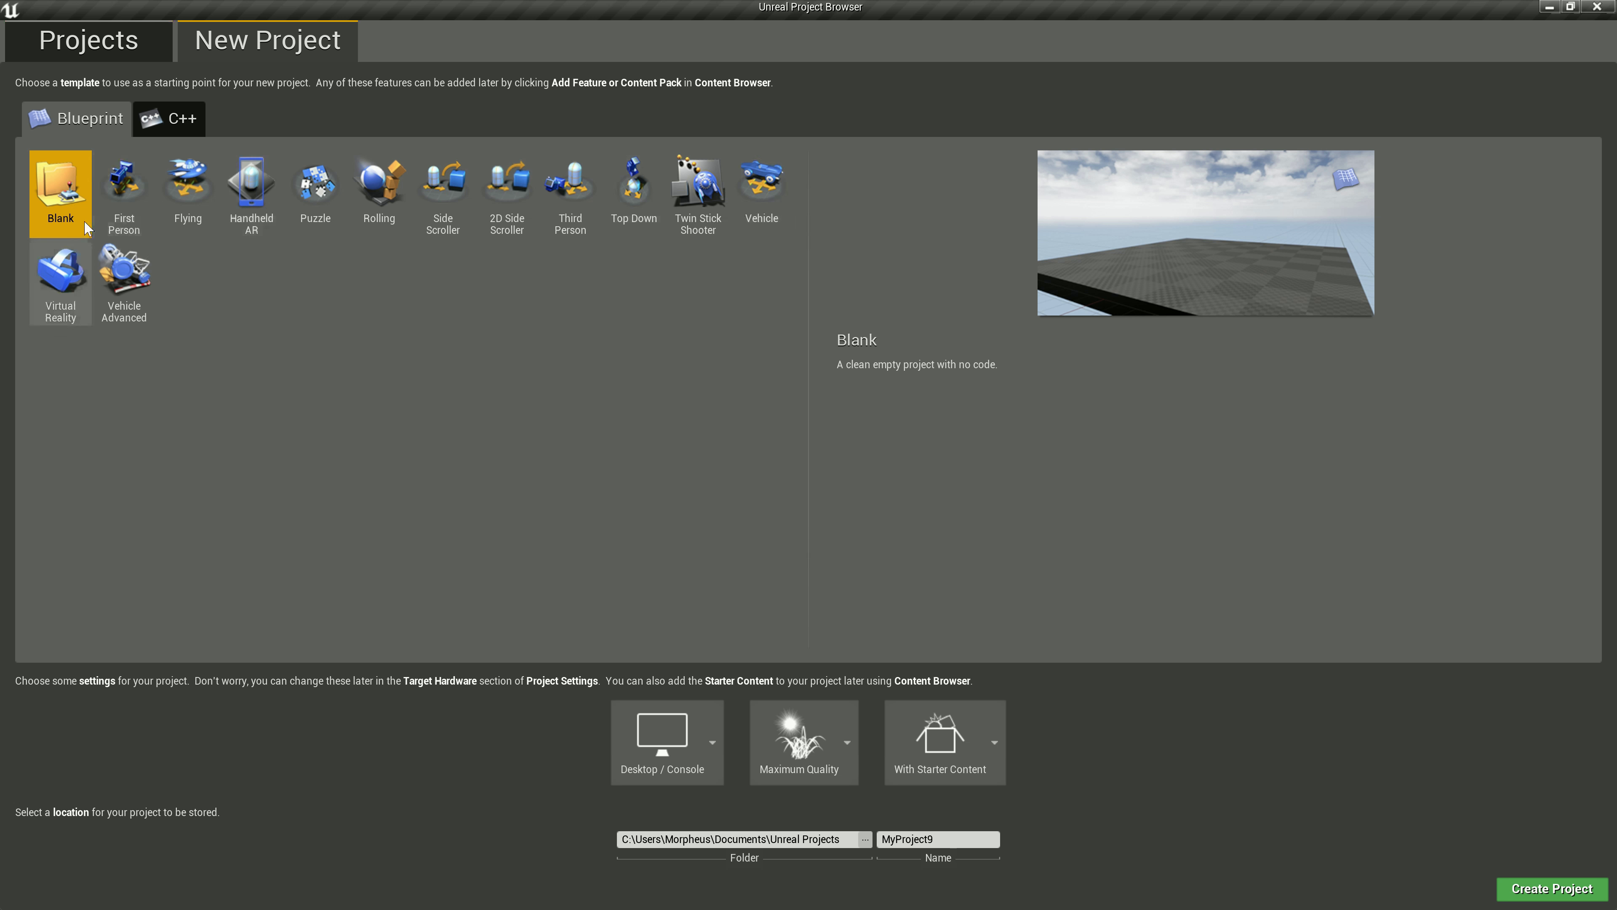
click(507, 187)
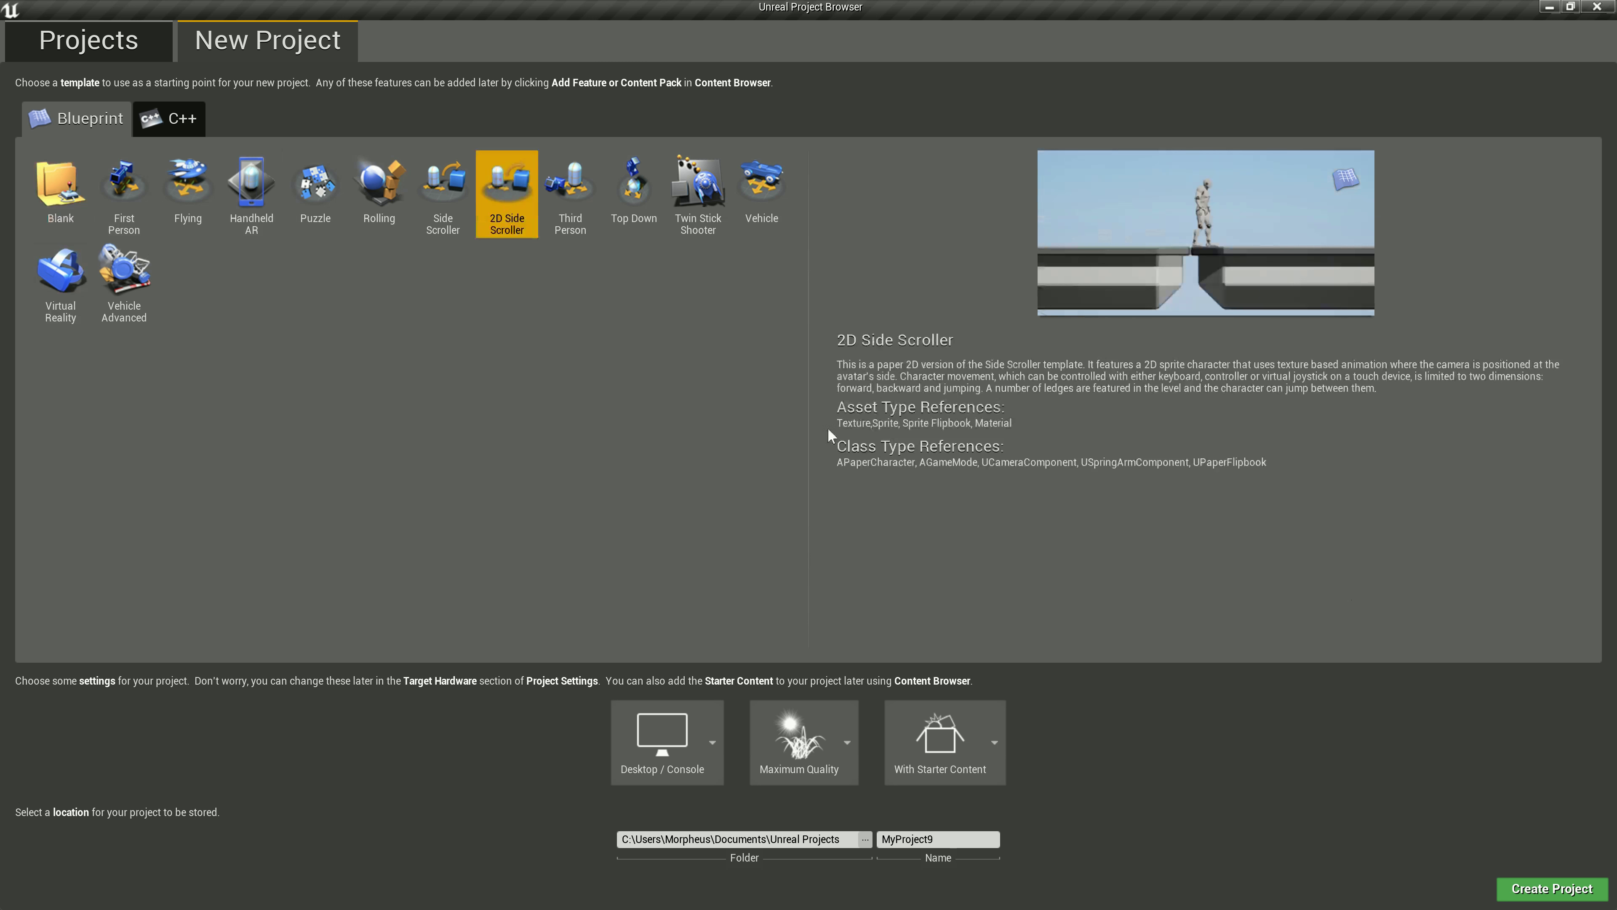
click(51, 203)
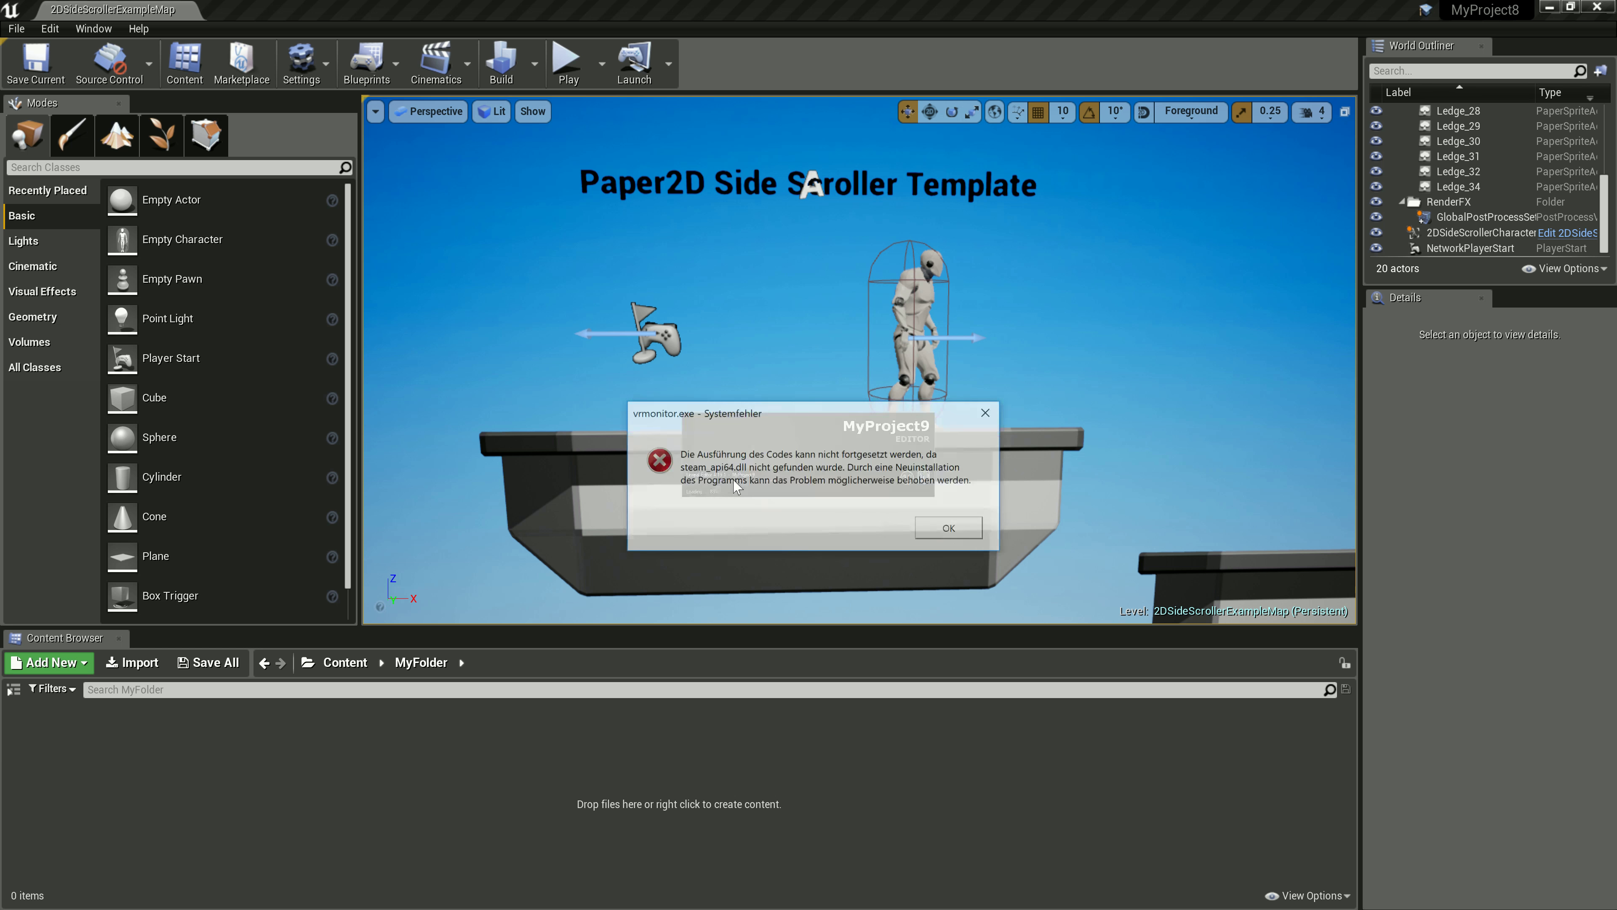
Close the vrmonitor.exe steam_api64.dll error and switch to the Chrome knight sprite window.
click(947, 529)
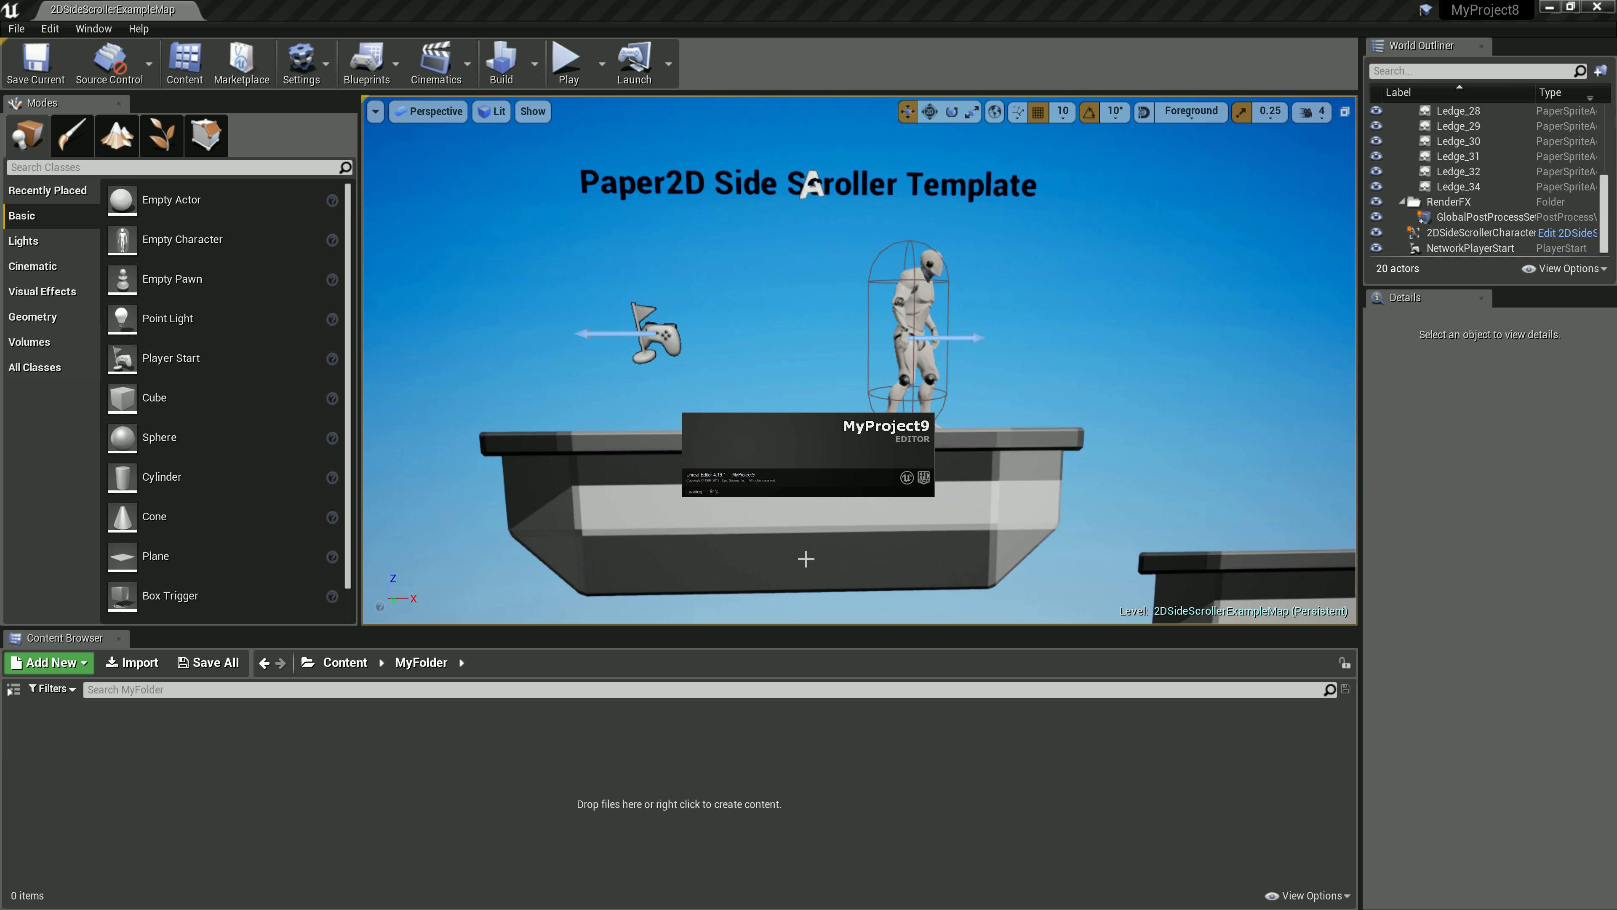
key(alt+Tab)
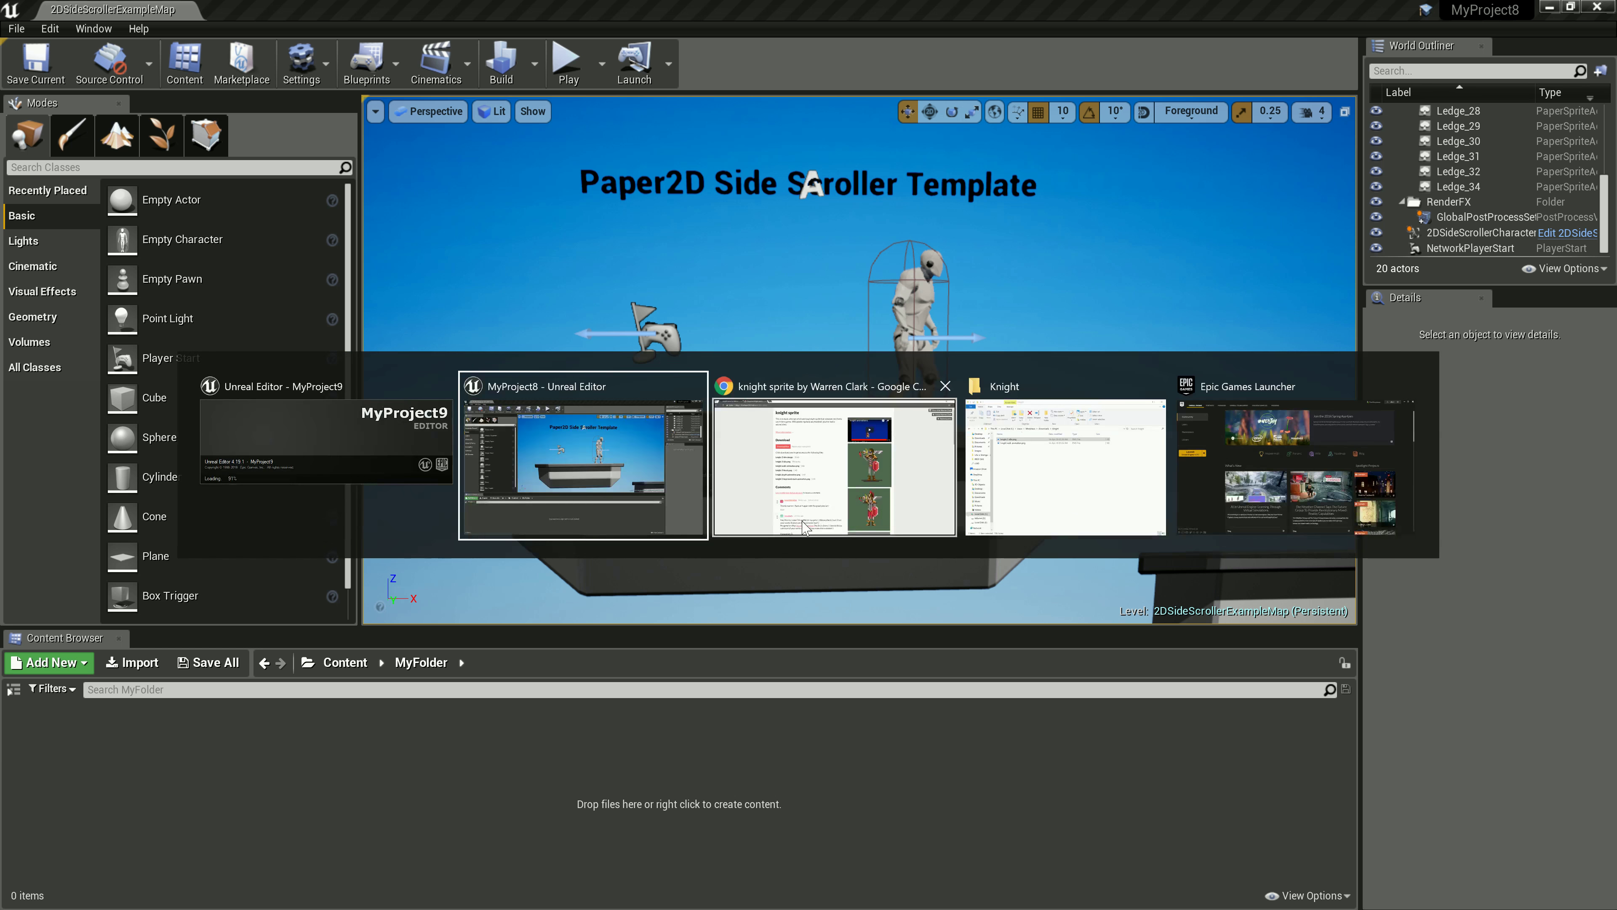
click(803, 526)
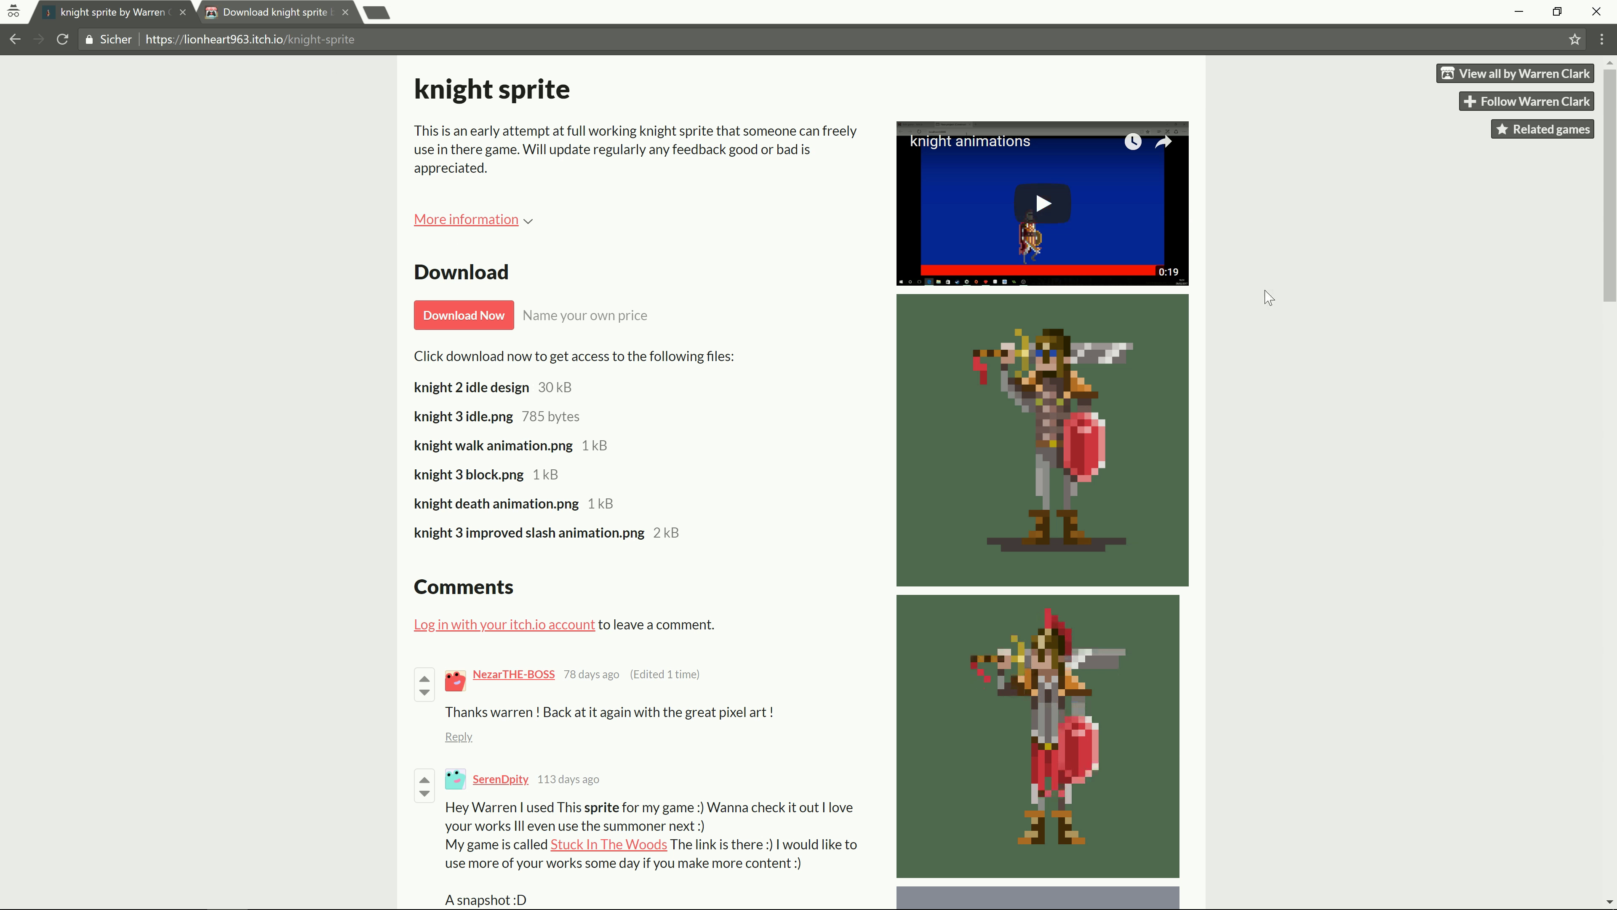
scroll(1264, 296, down, 1)
scroll(1299, 470, down, 3)
scroll(1190, 425, up, 2)
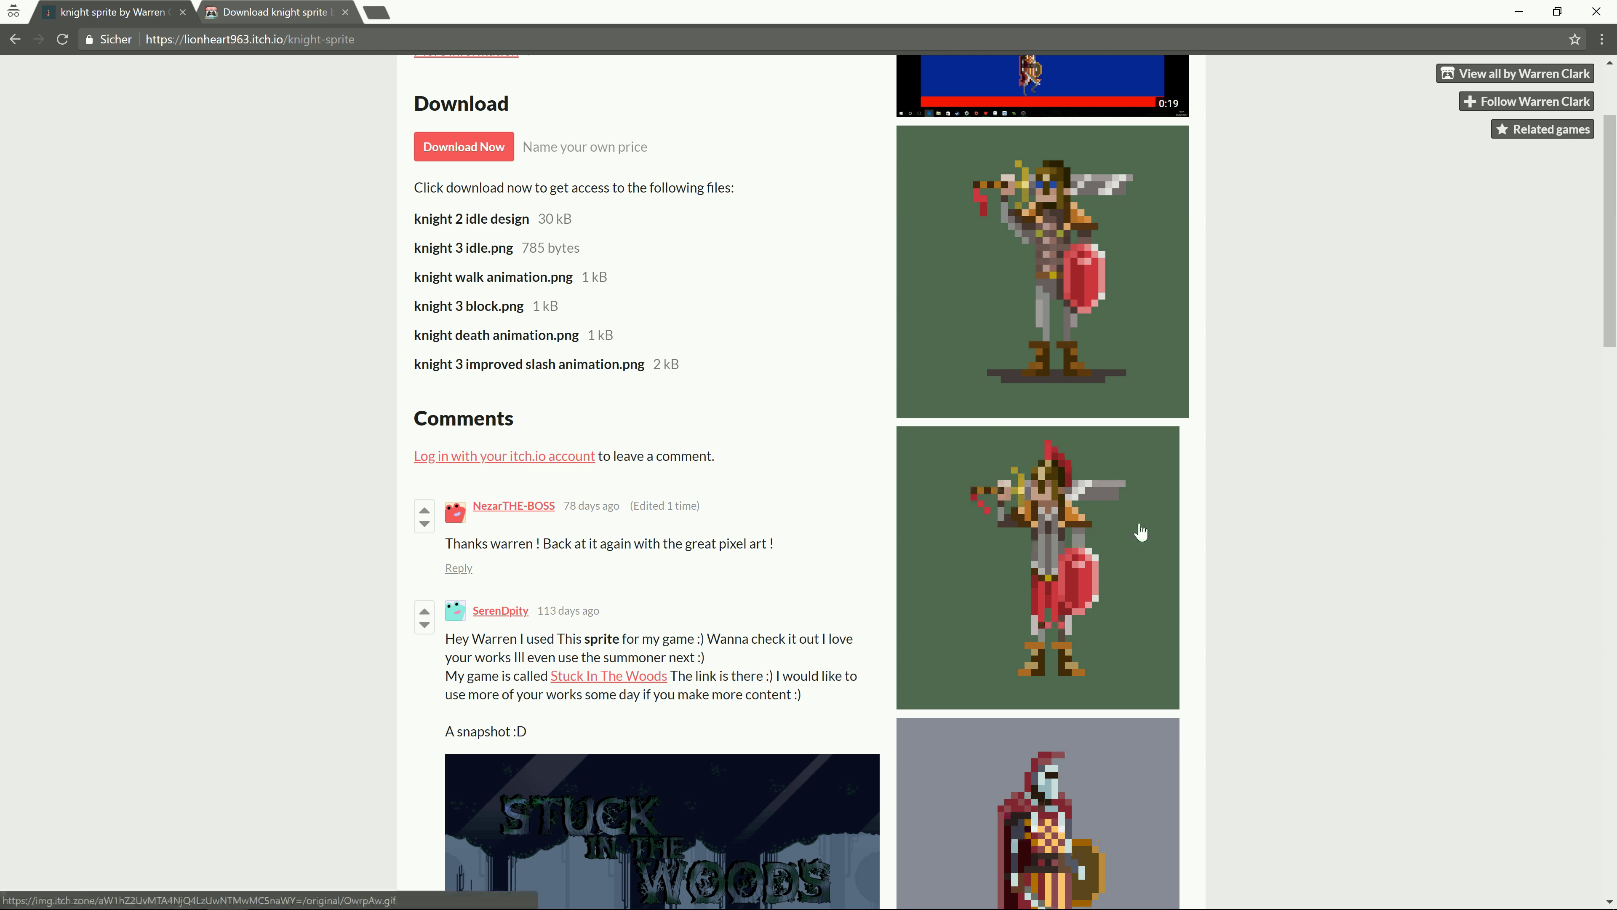
scroll(1178, 510, down, 2)
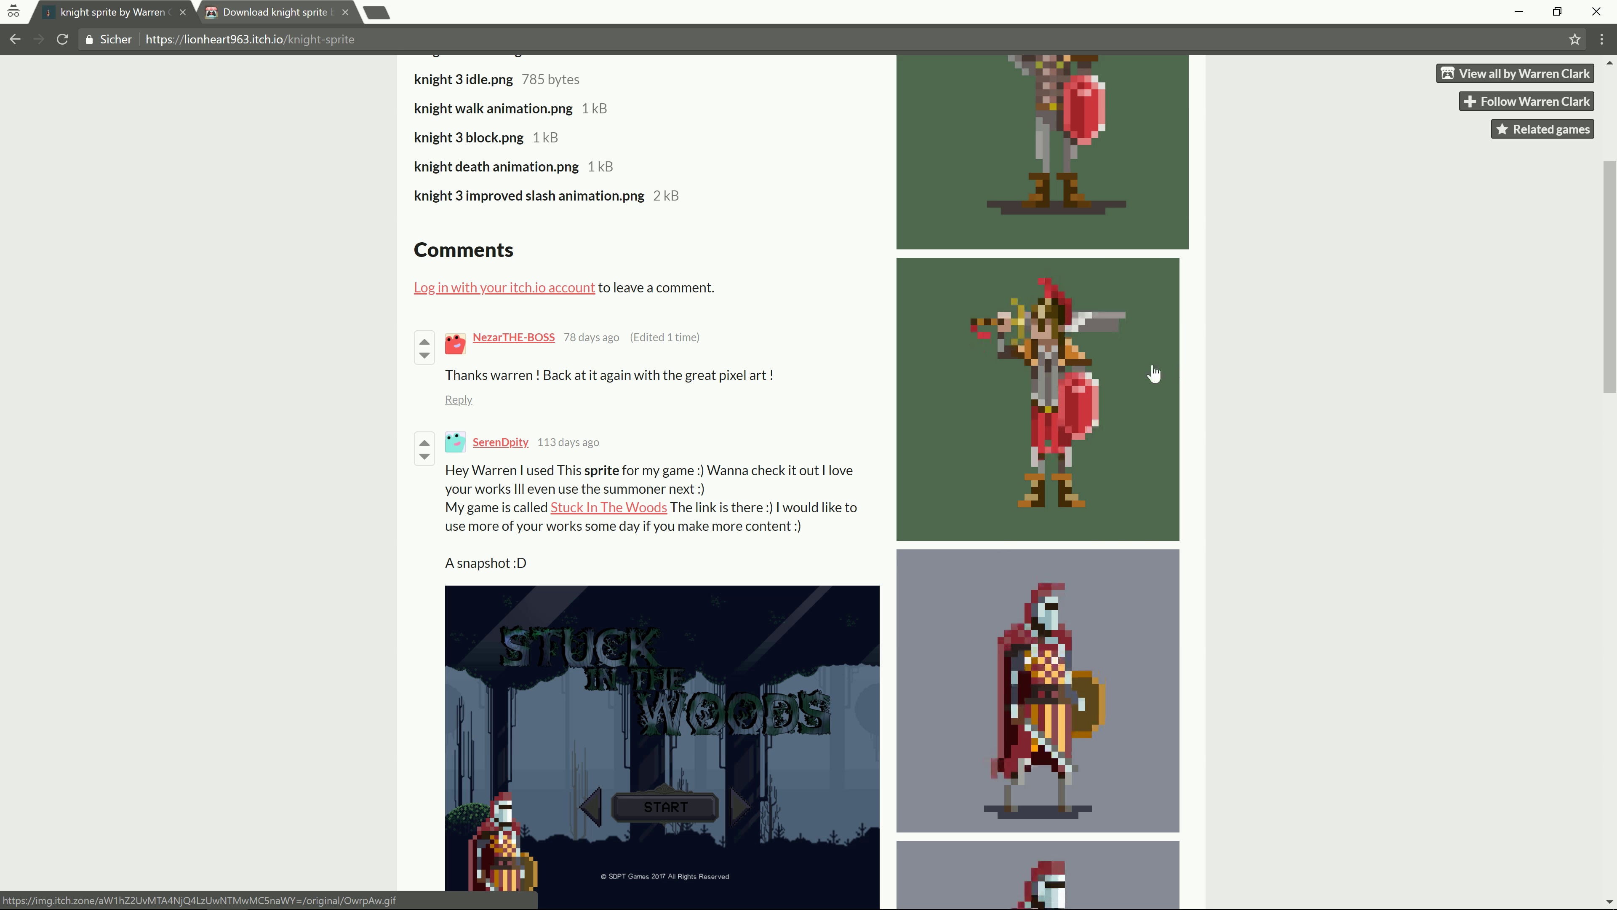
scroll(1133, 395, down, 1)
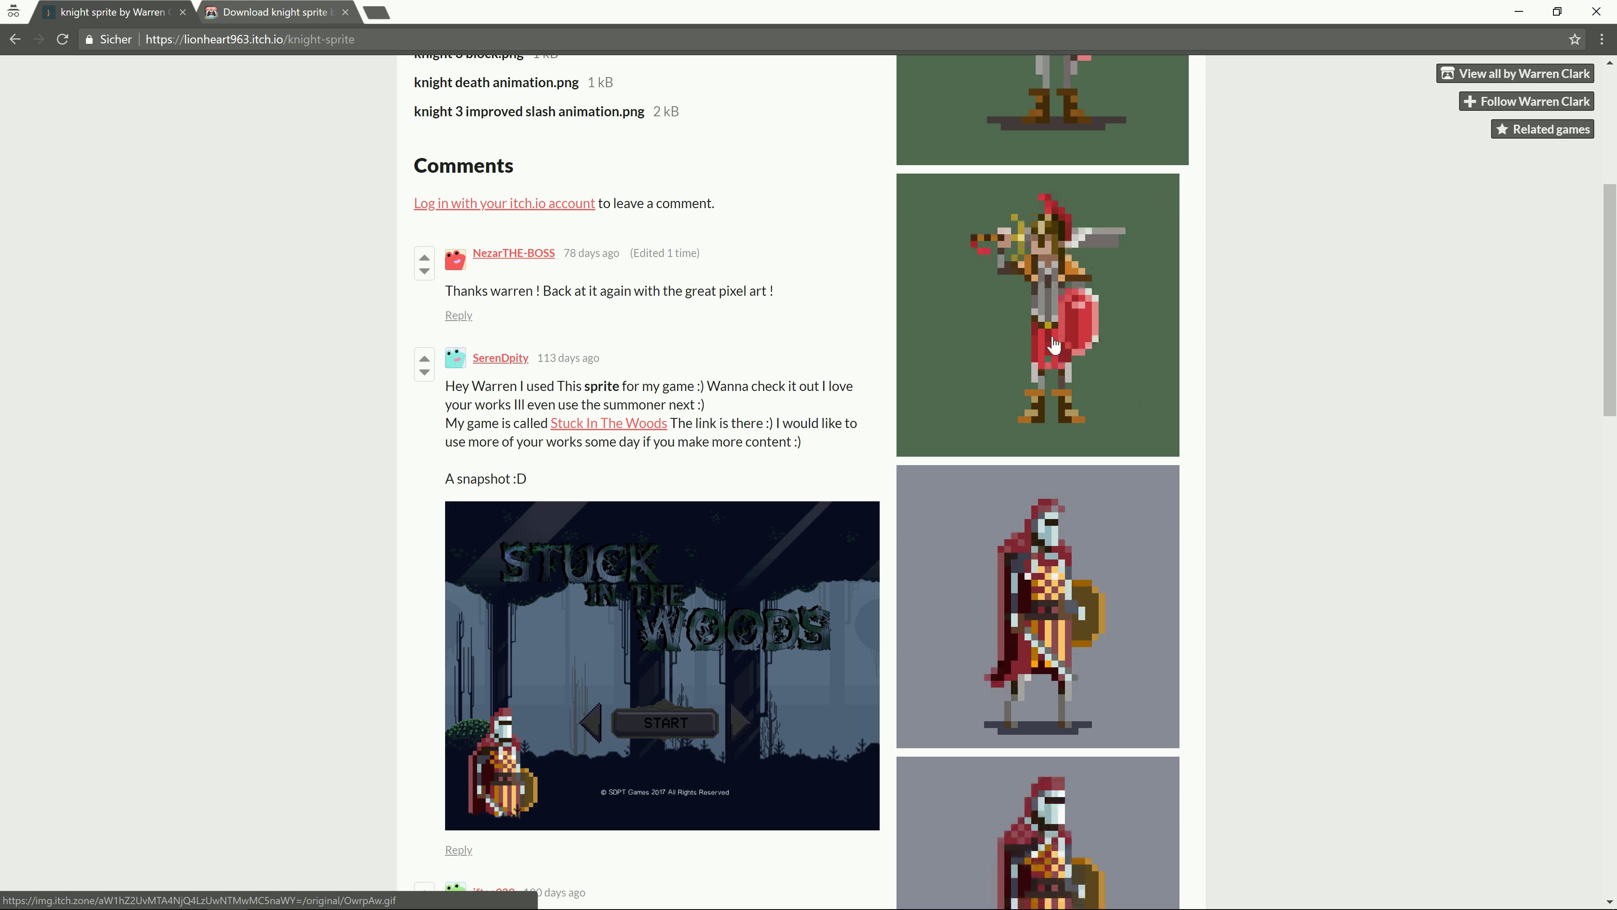
scroll(1082, 370, down, 2)
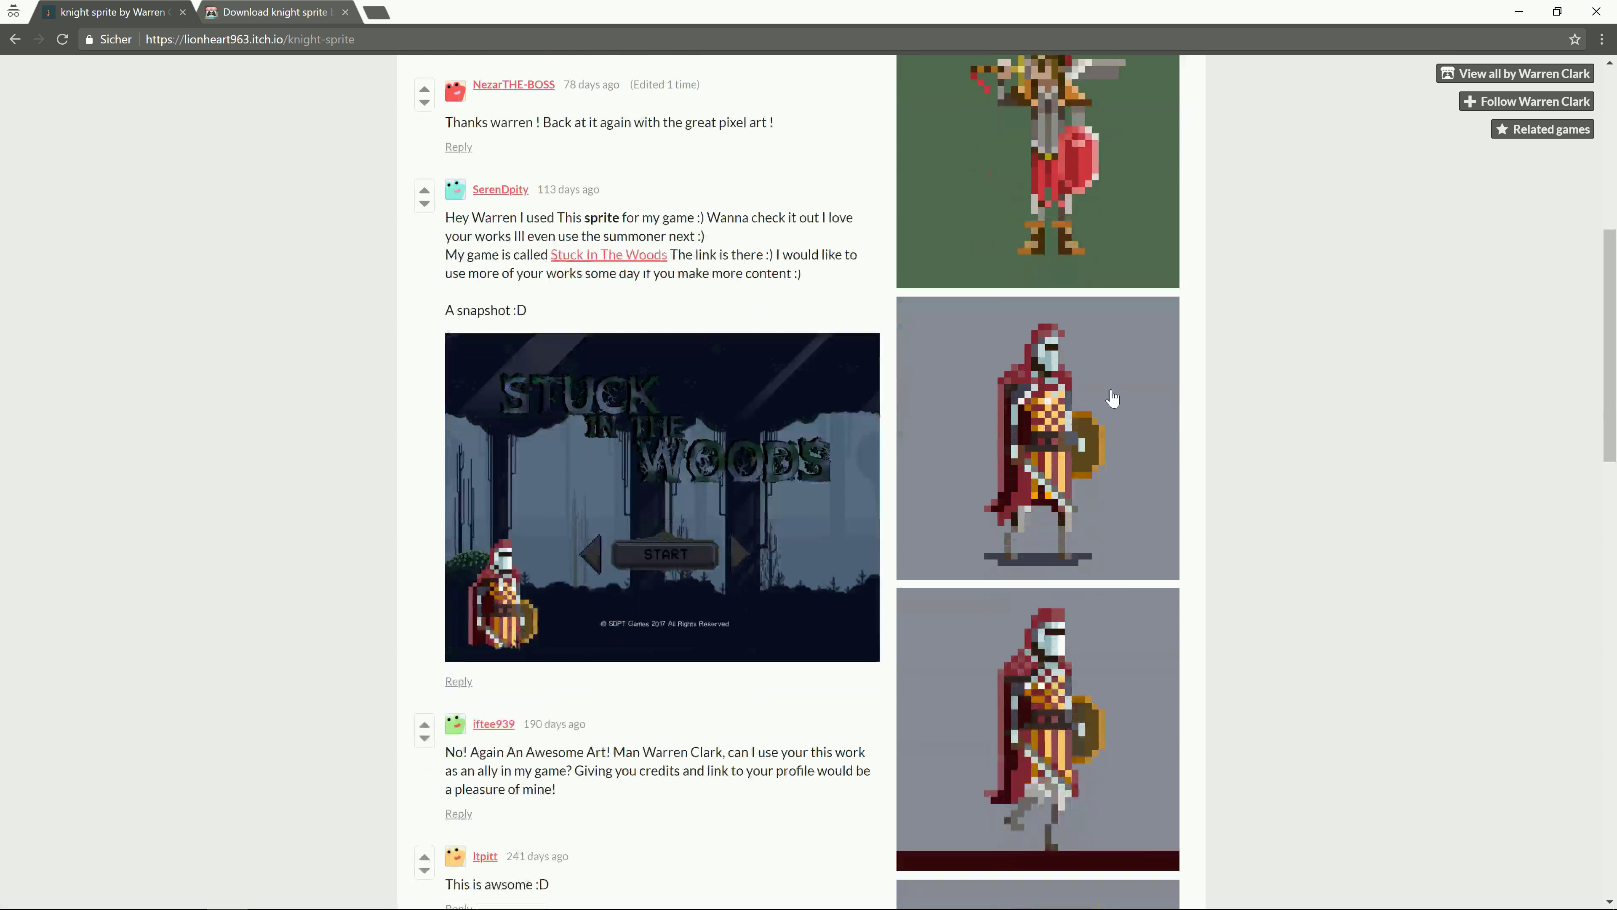
scroll(1112, 398, down, 6)
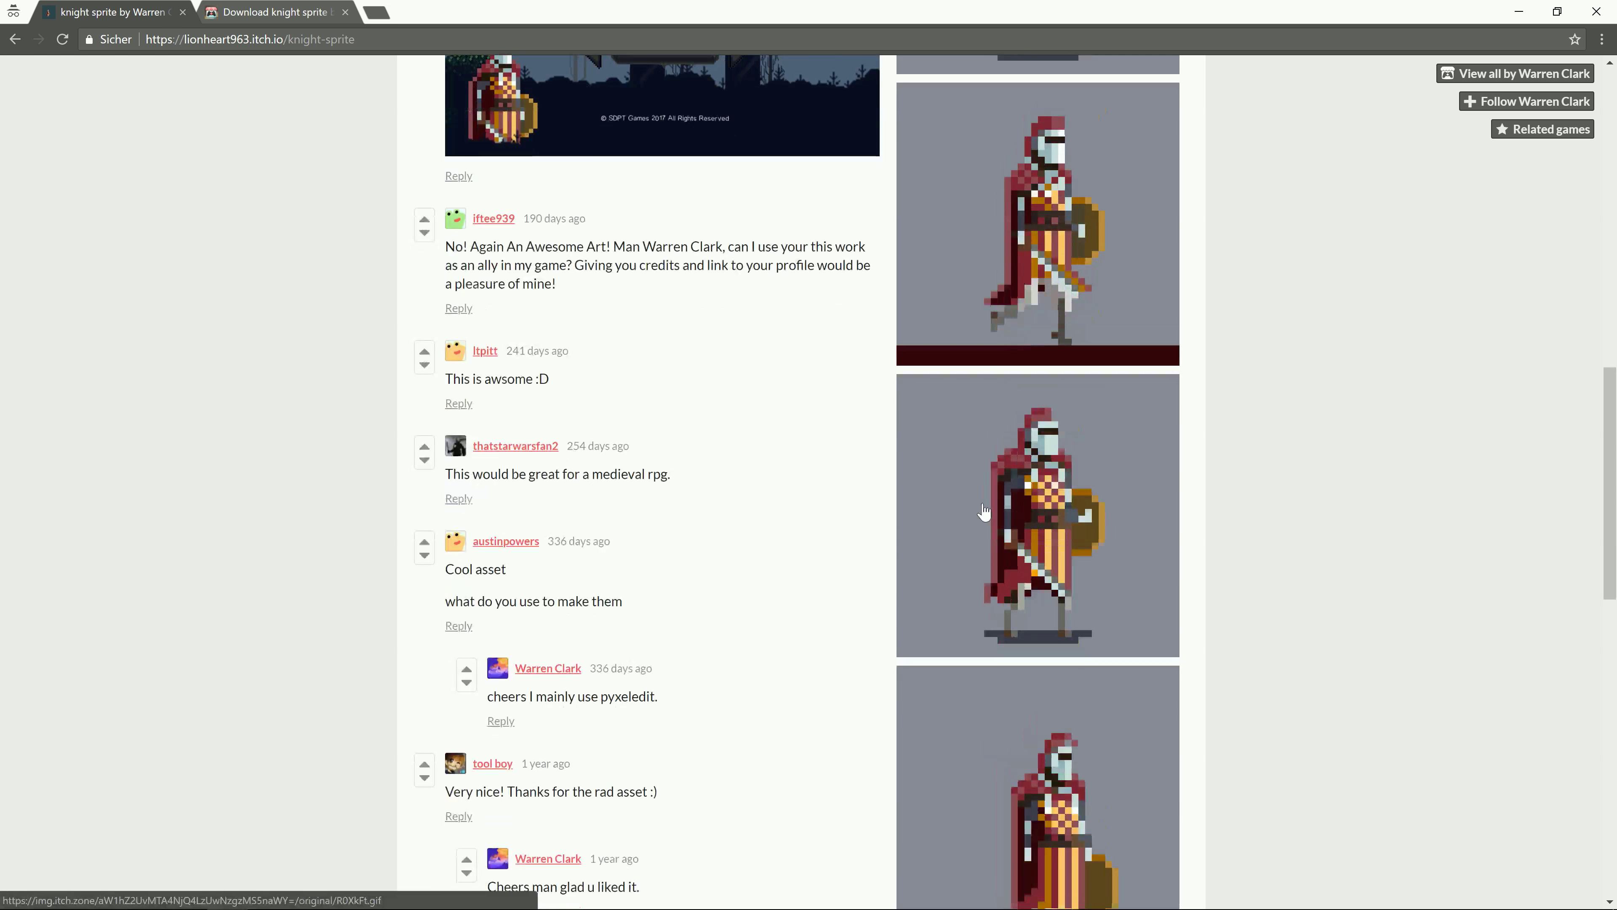
scroll(1245, 451, down, 3)
scroll(1267, 318, down, 2)
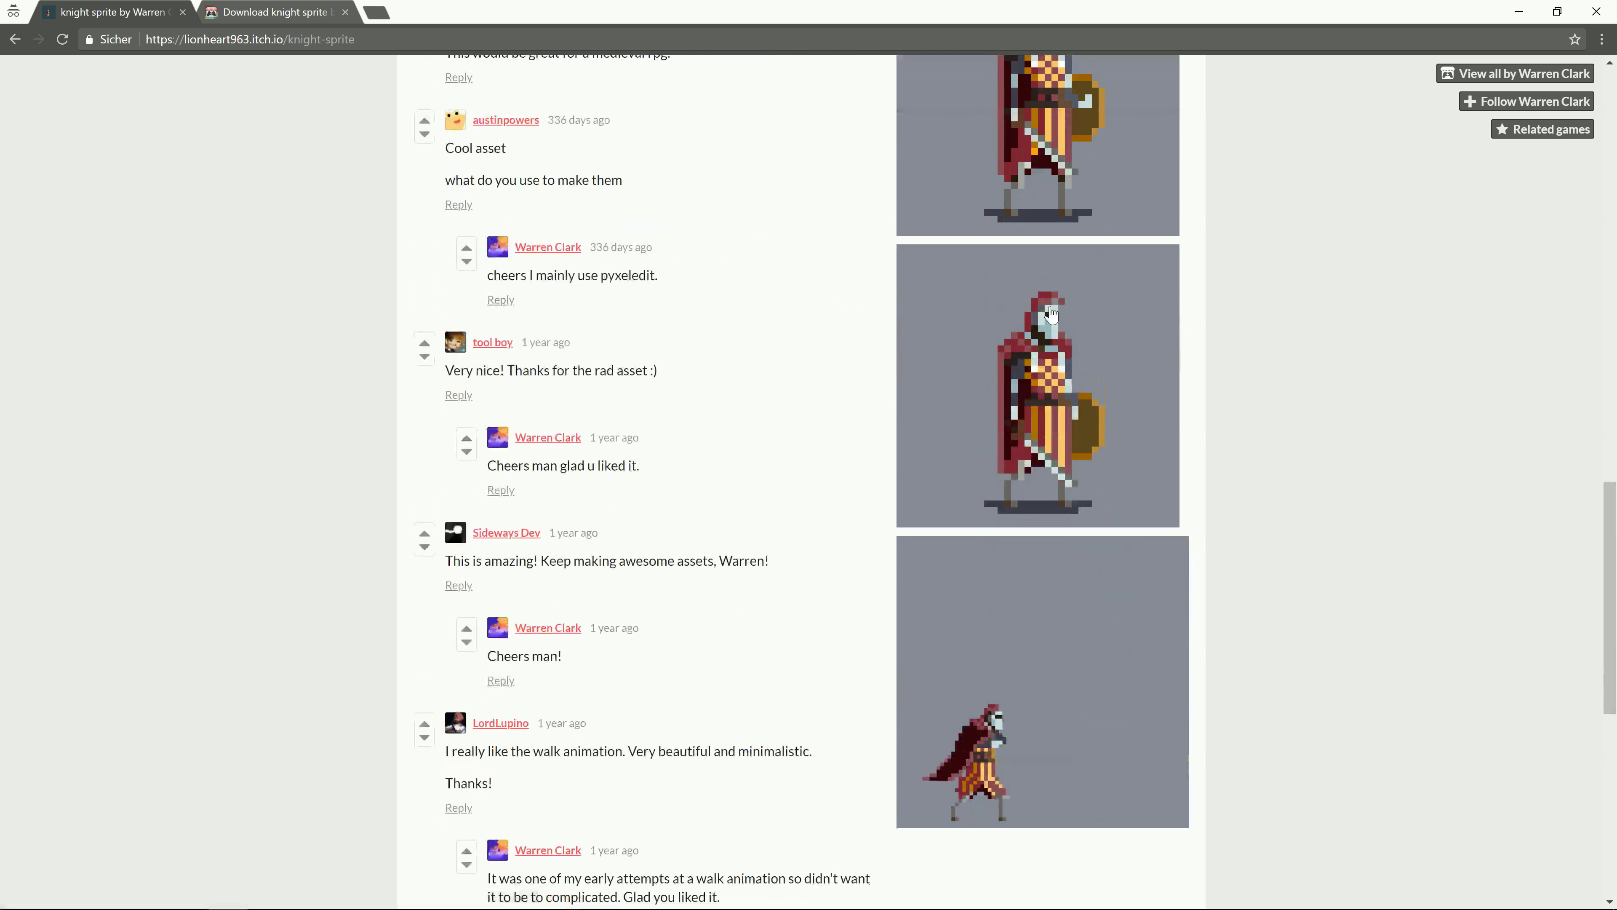
scroll(1048, 642, down, 2)
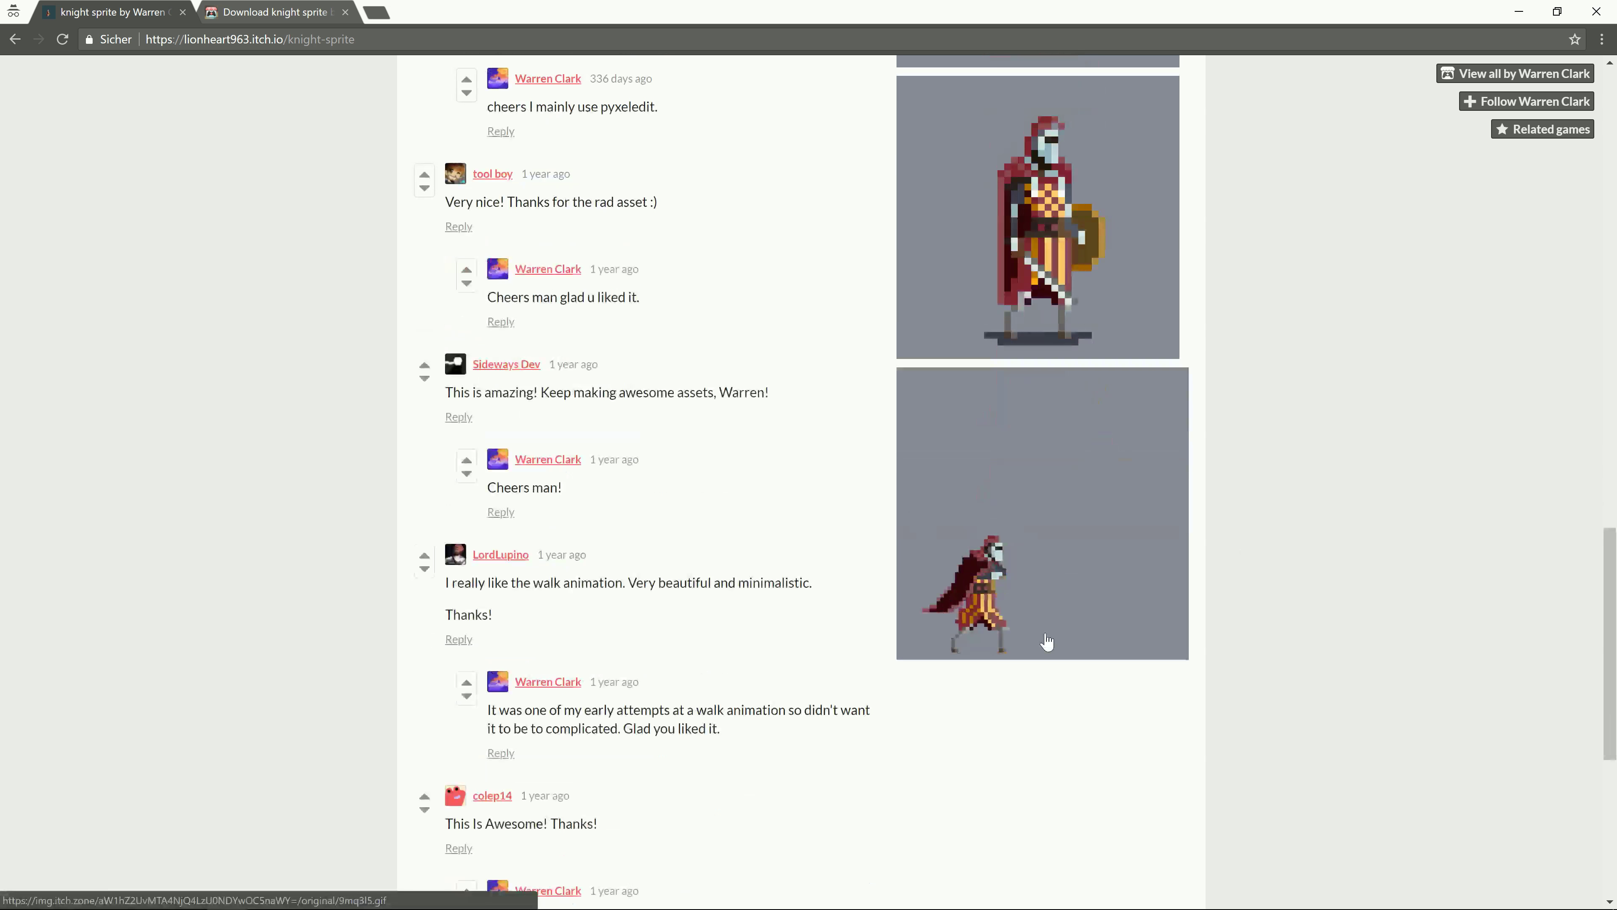
scroll(1281, 567, up, 10)
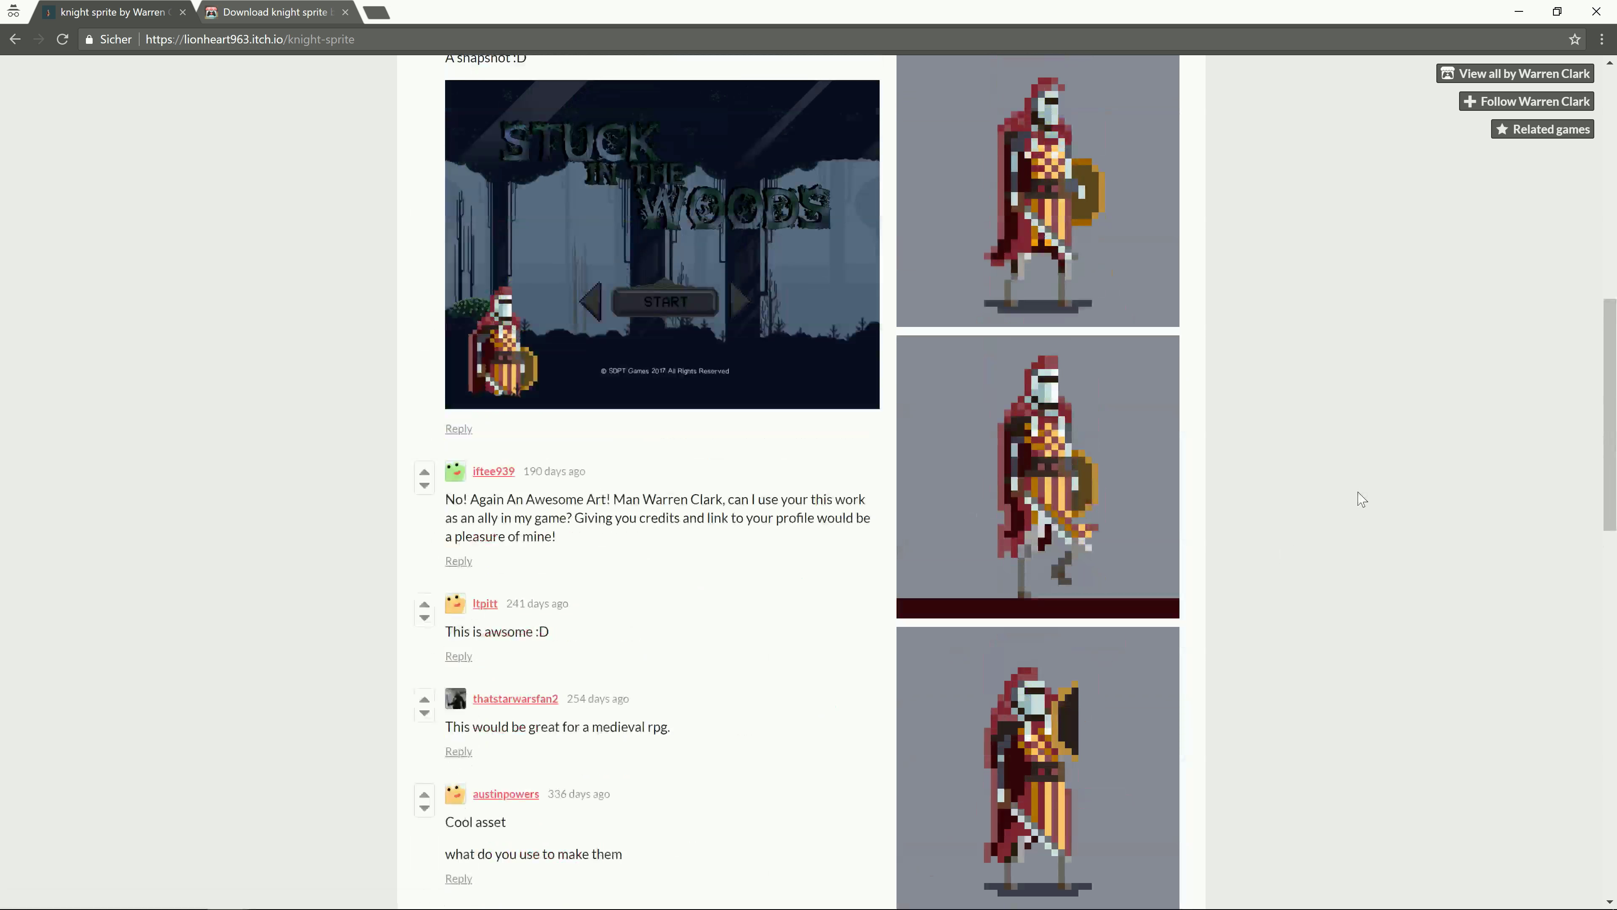
scroll(1372, 472, down, 8)
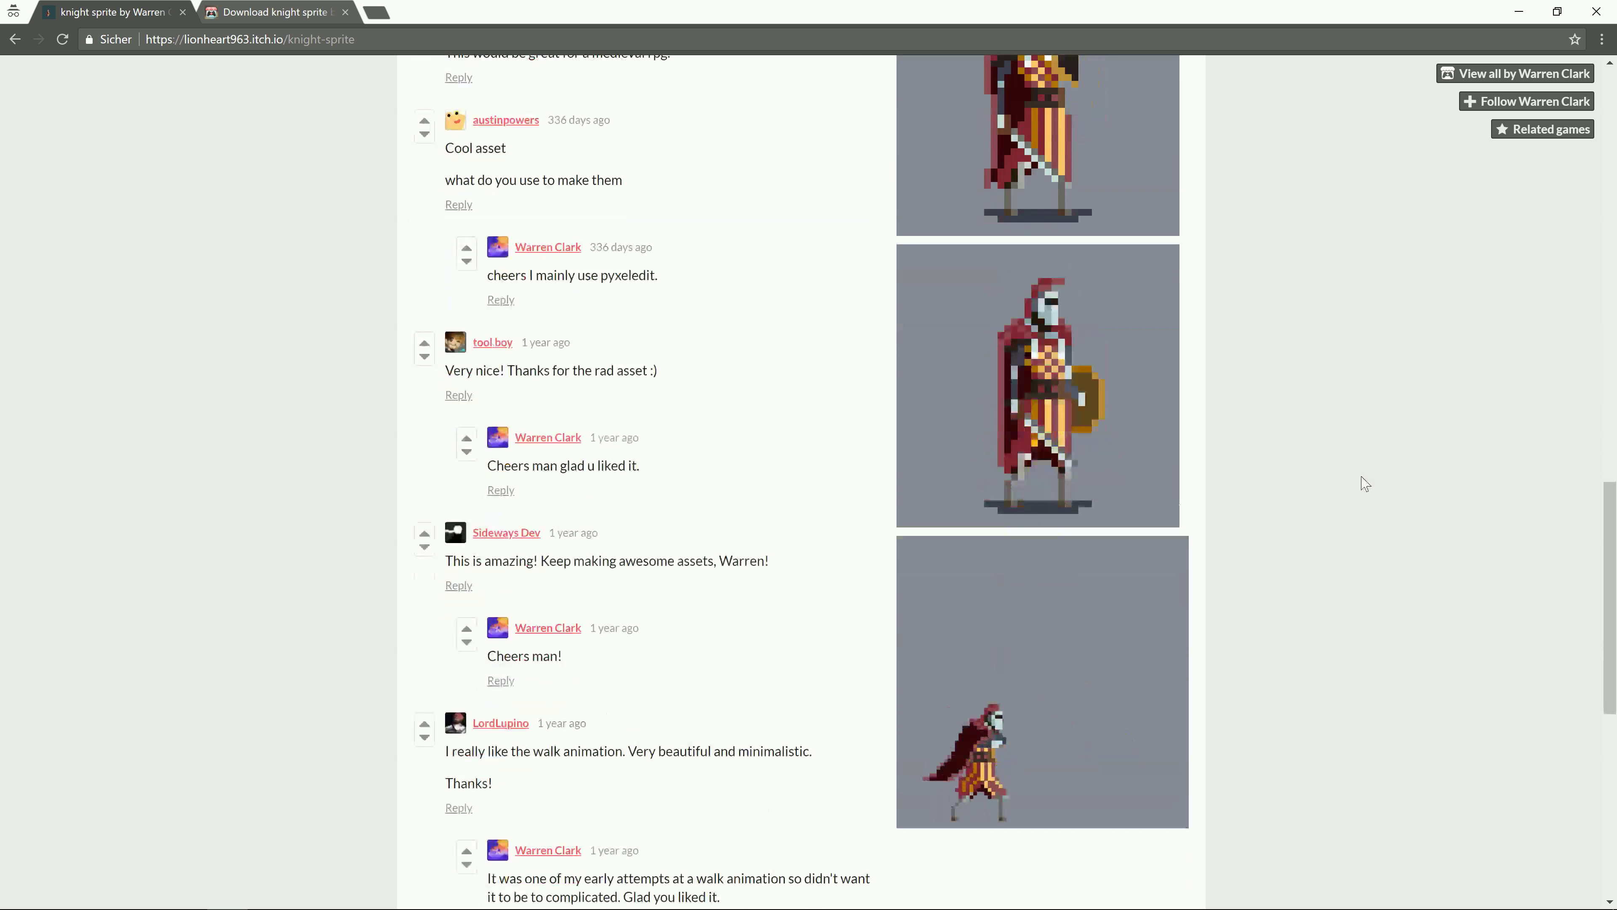
scroll(1354, 478, up, 10)
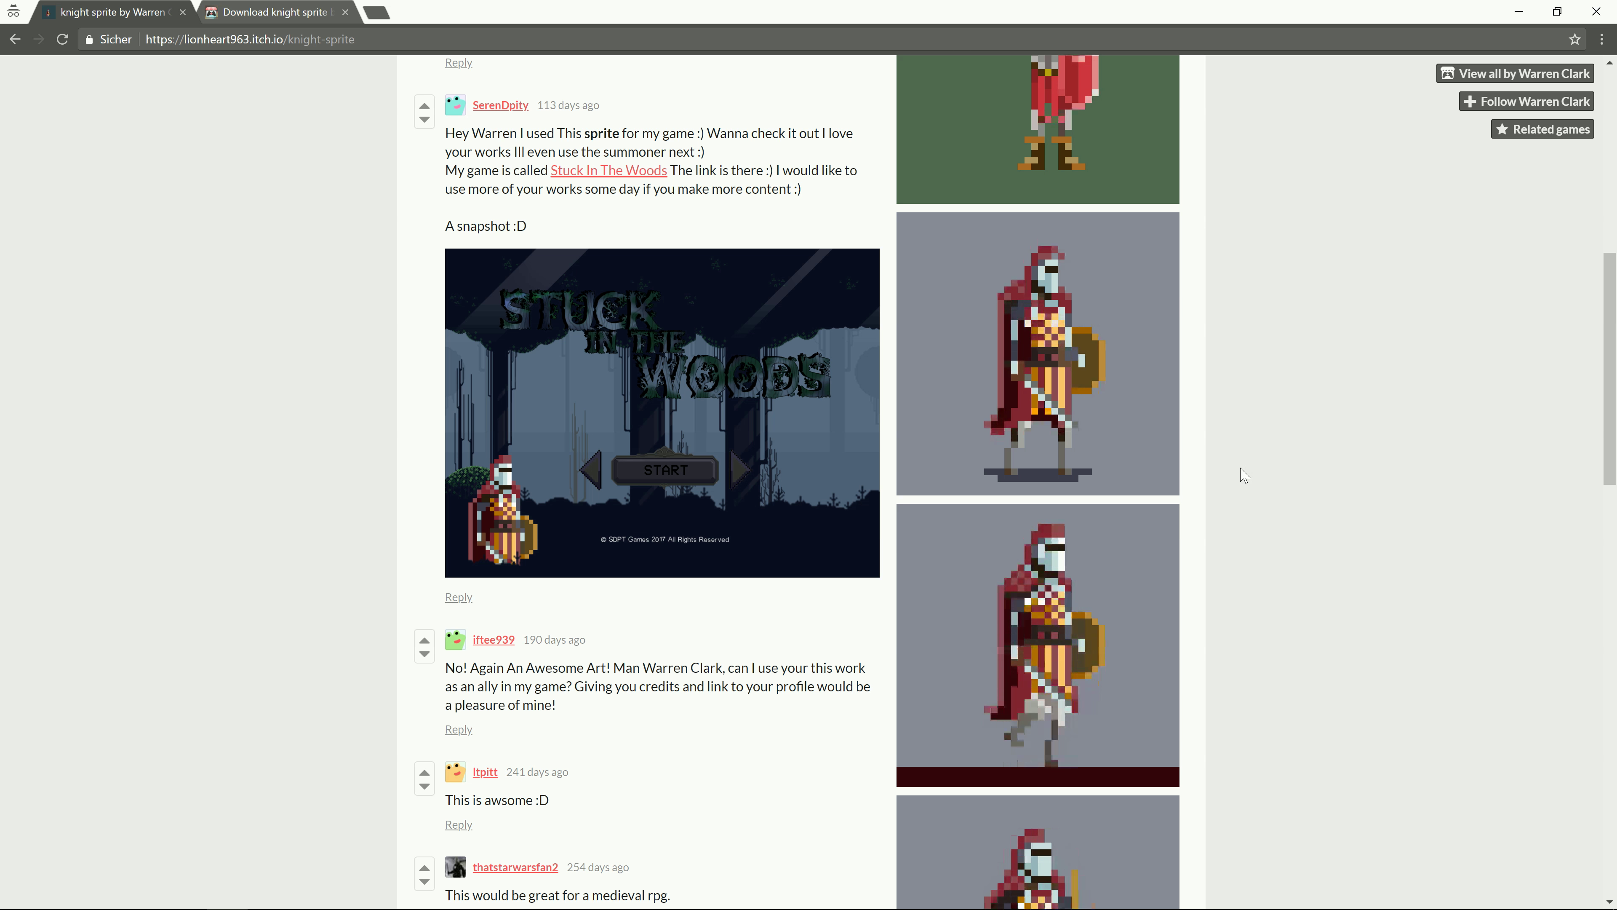
scroll(1244, 475, down, 3)
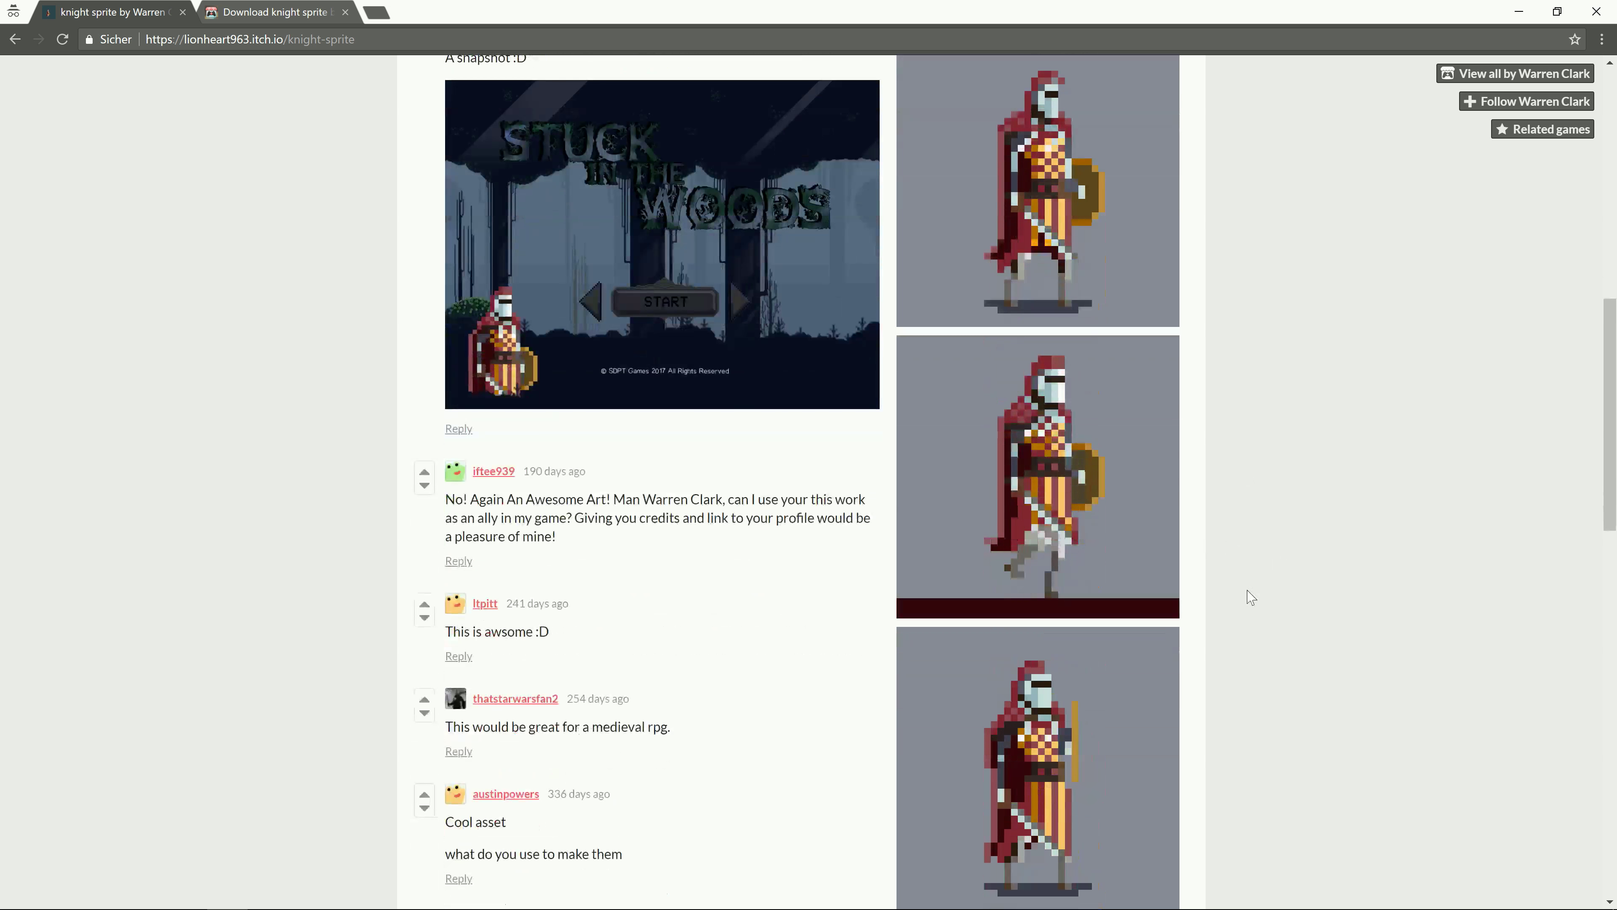
scroll(1204, 545, up, 3)
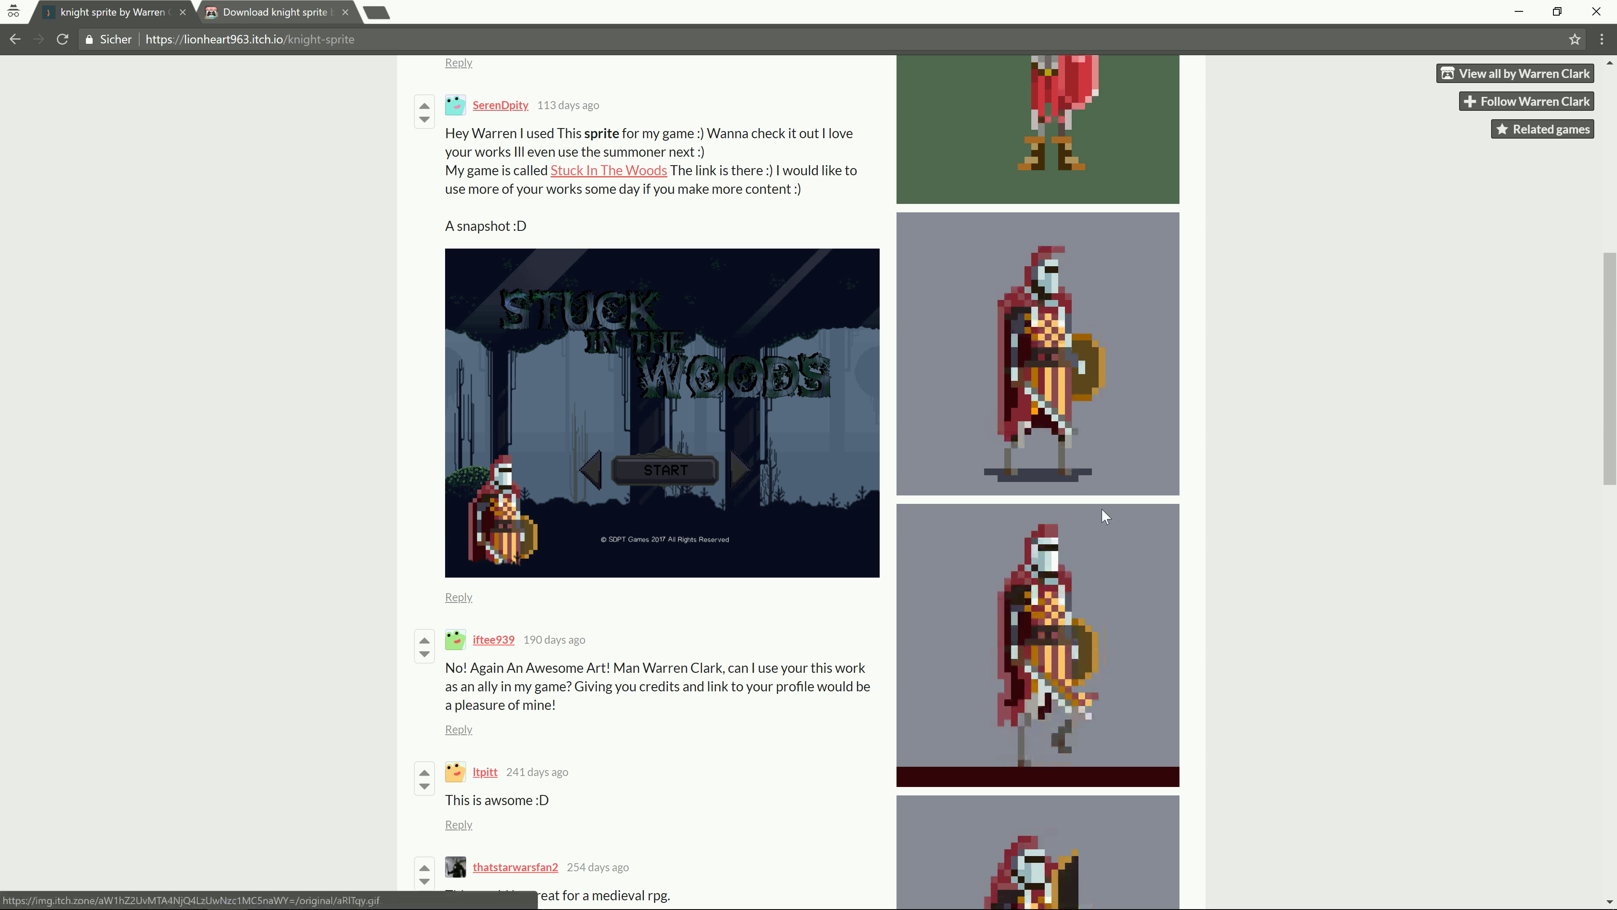
scroll(1393, 544, up, 6)
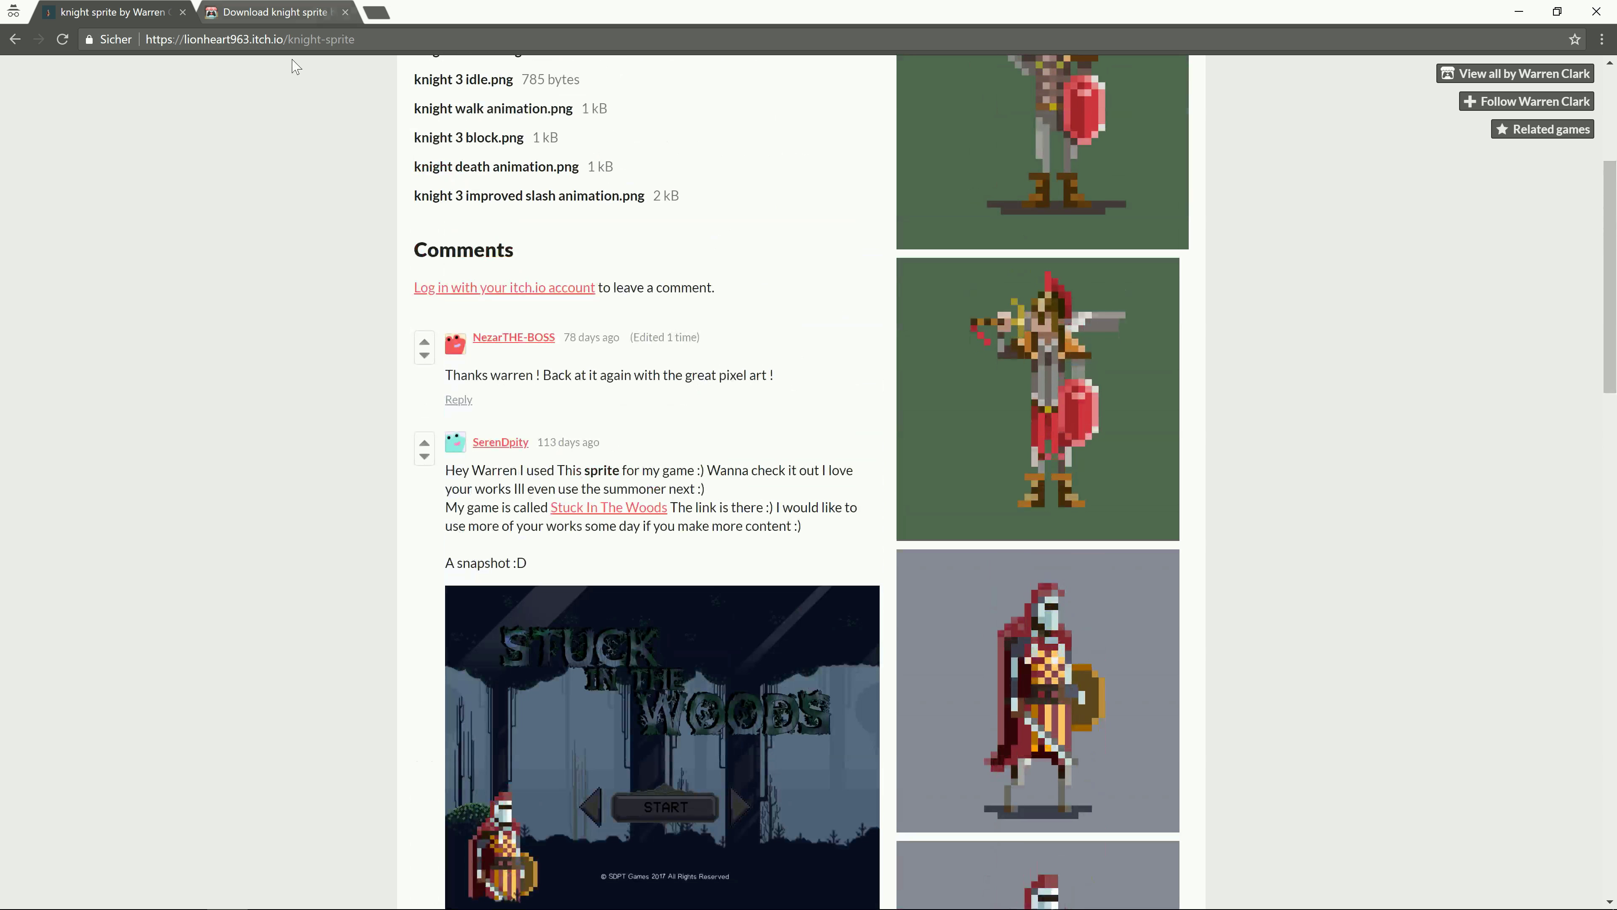
scroll(296, 177, up, 6)
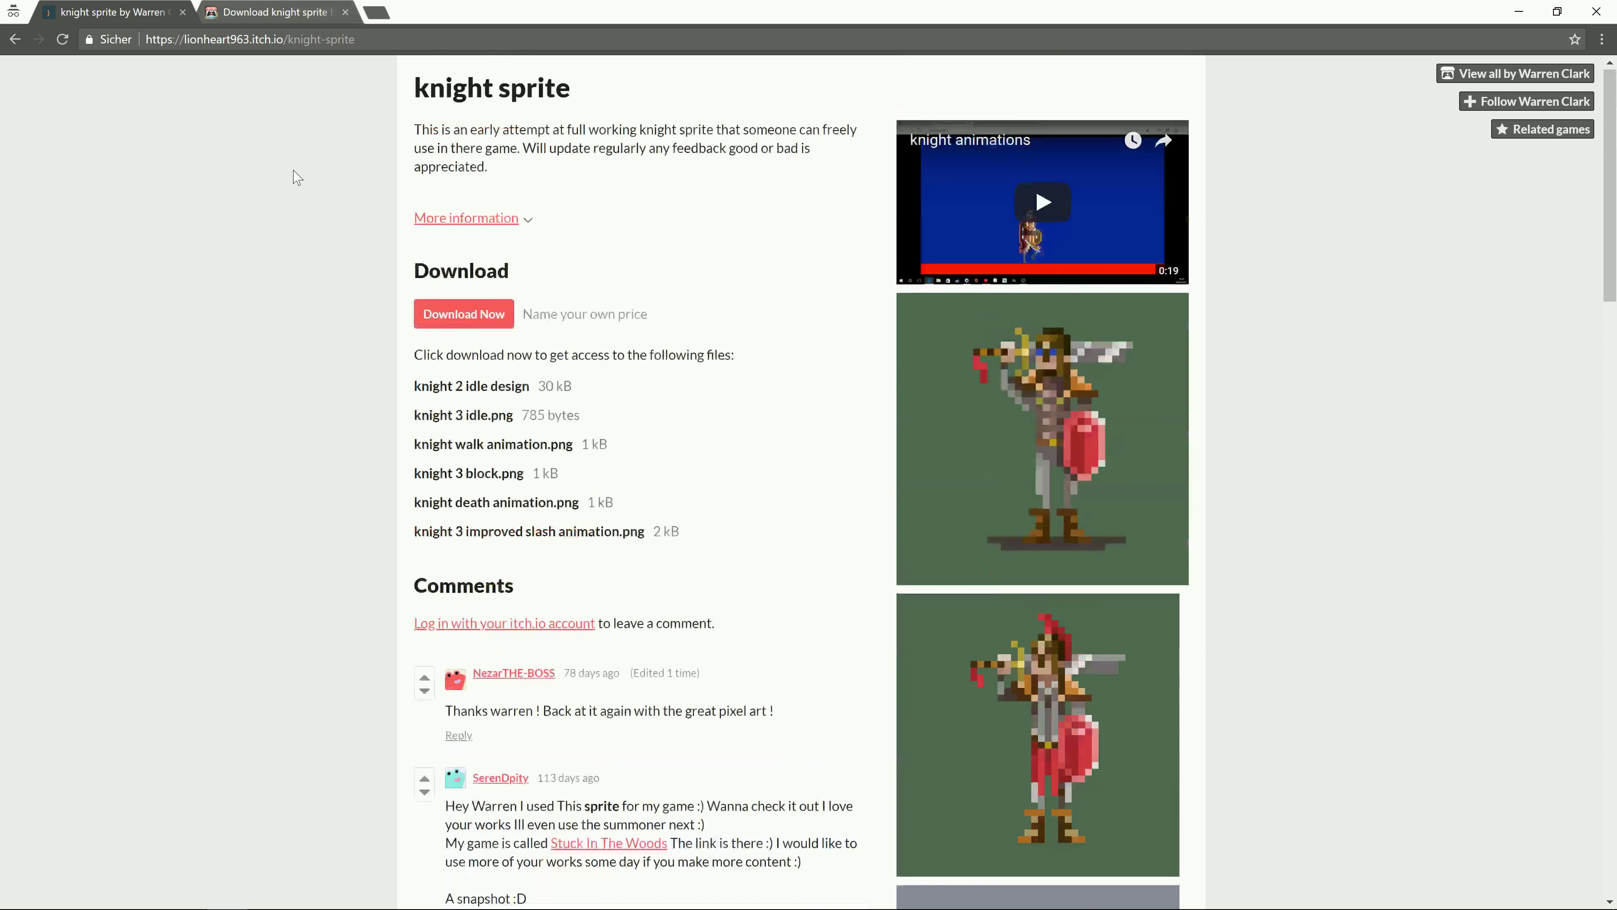
double_click(550, 88)
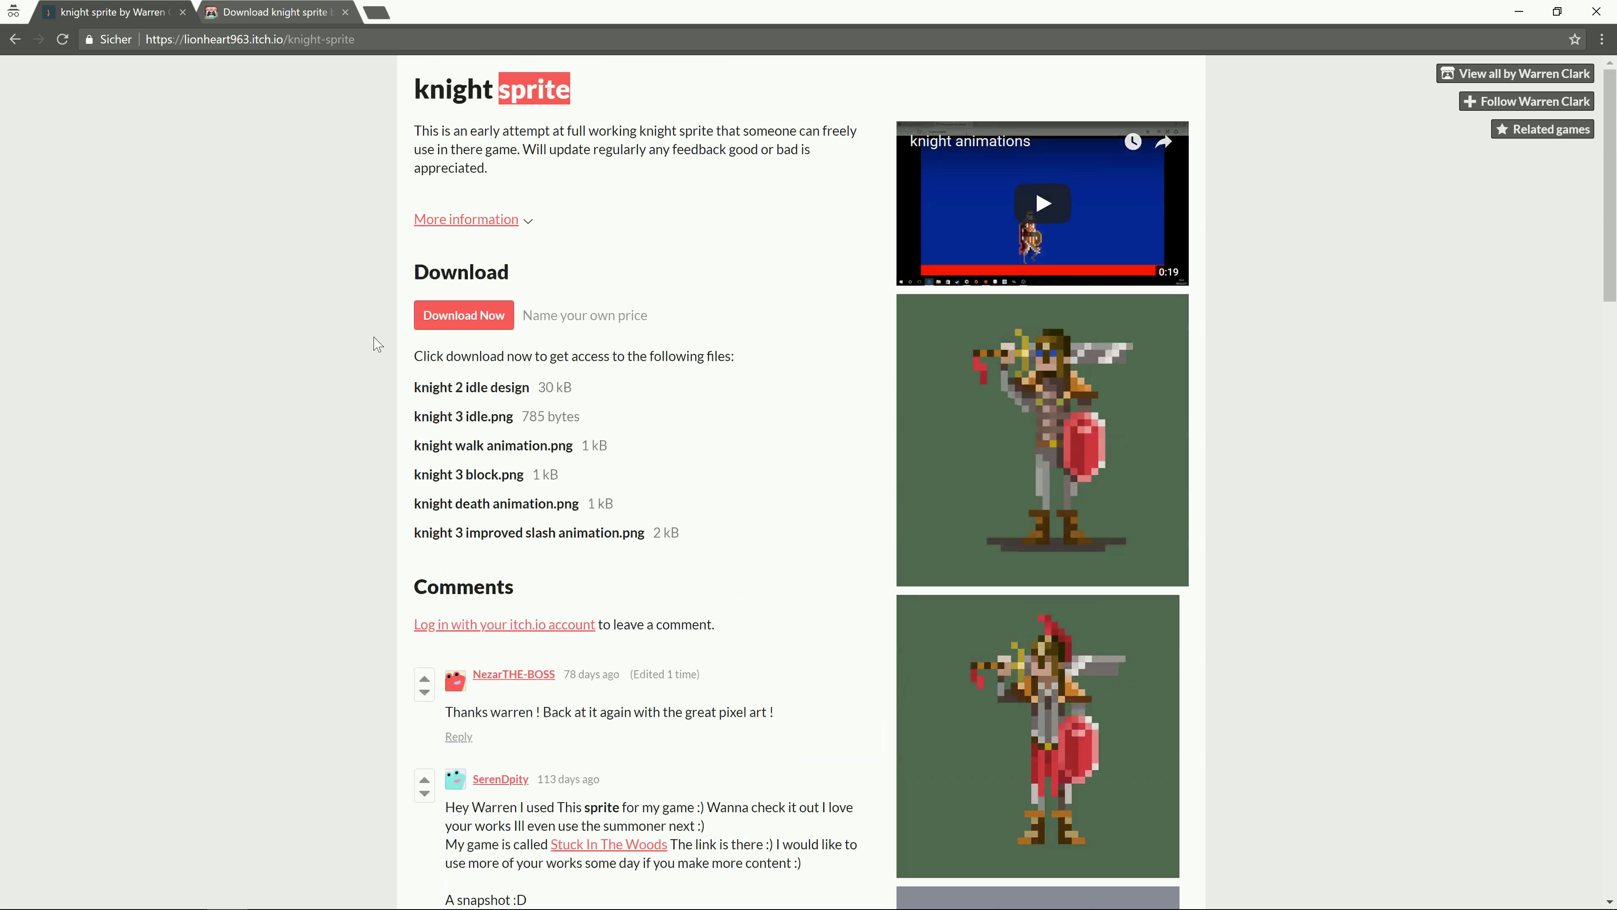
click(676, 158)
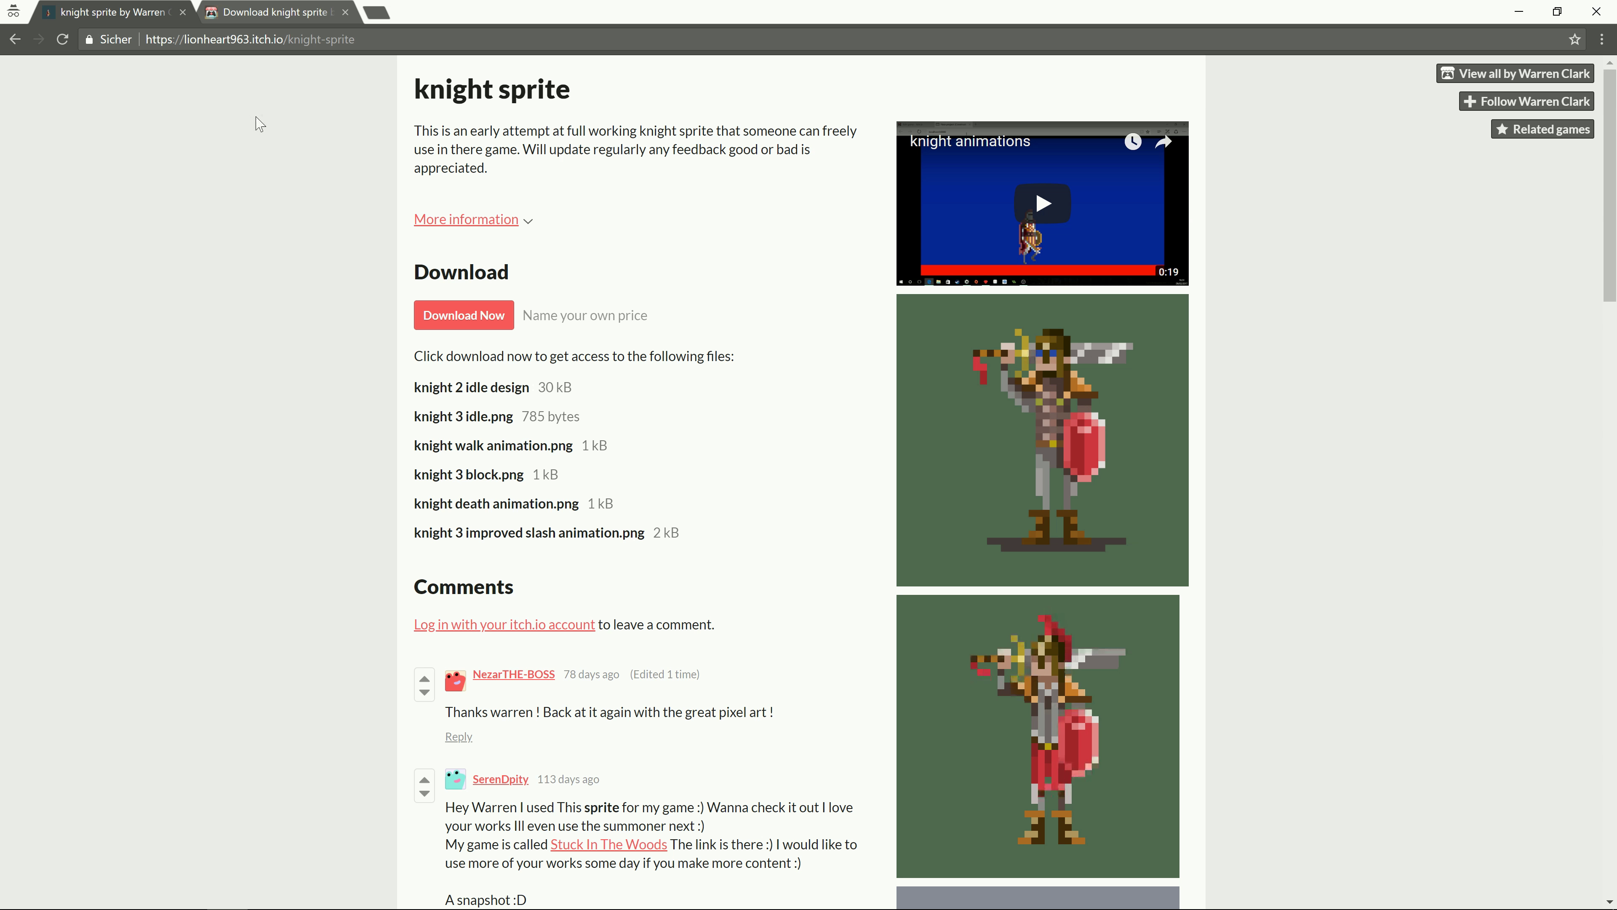
Review the knight sprite file names (walk, idle, block, death, slash), then switch to the Knight folder.
key(ctrl+Tab)
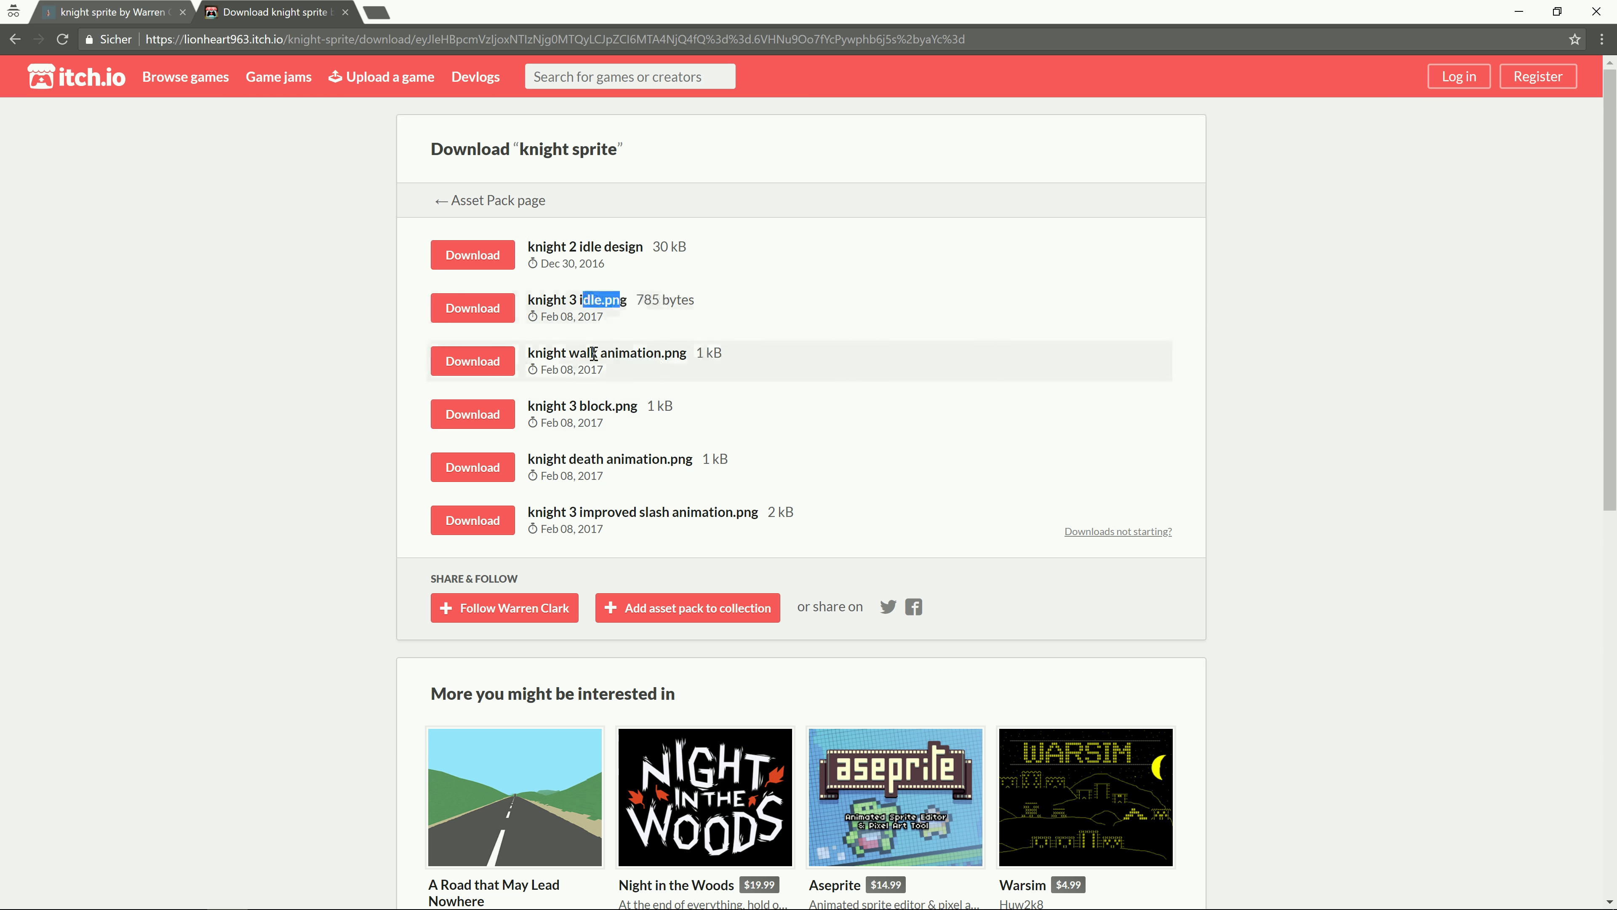
drag(592, 352, 715, 352)
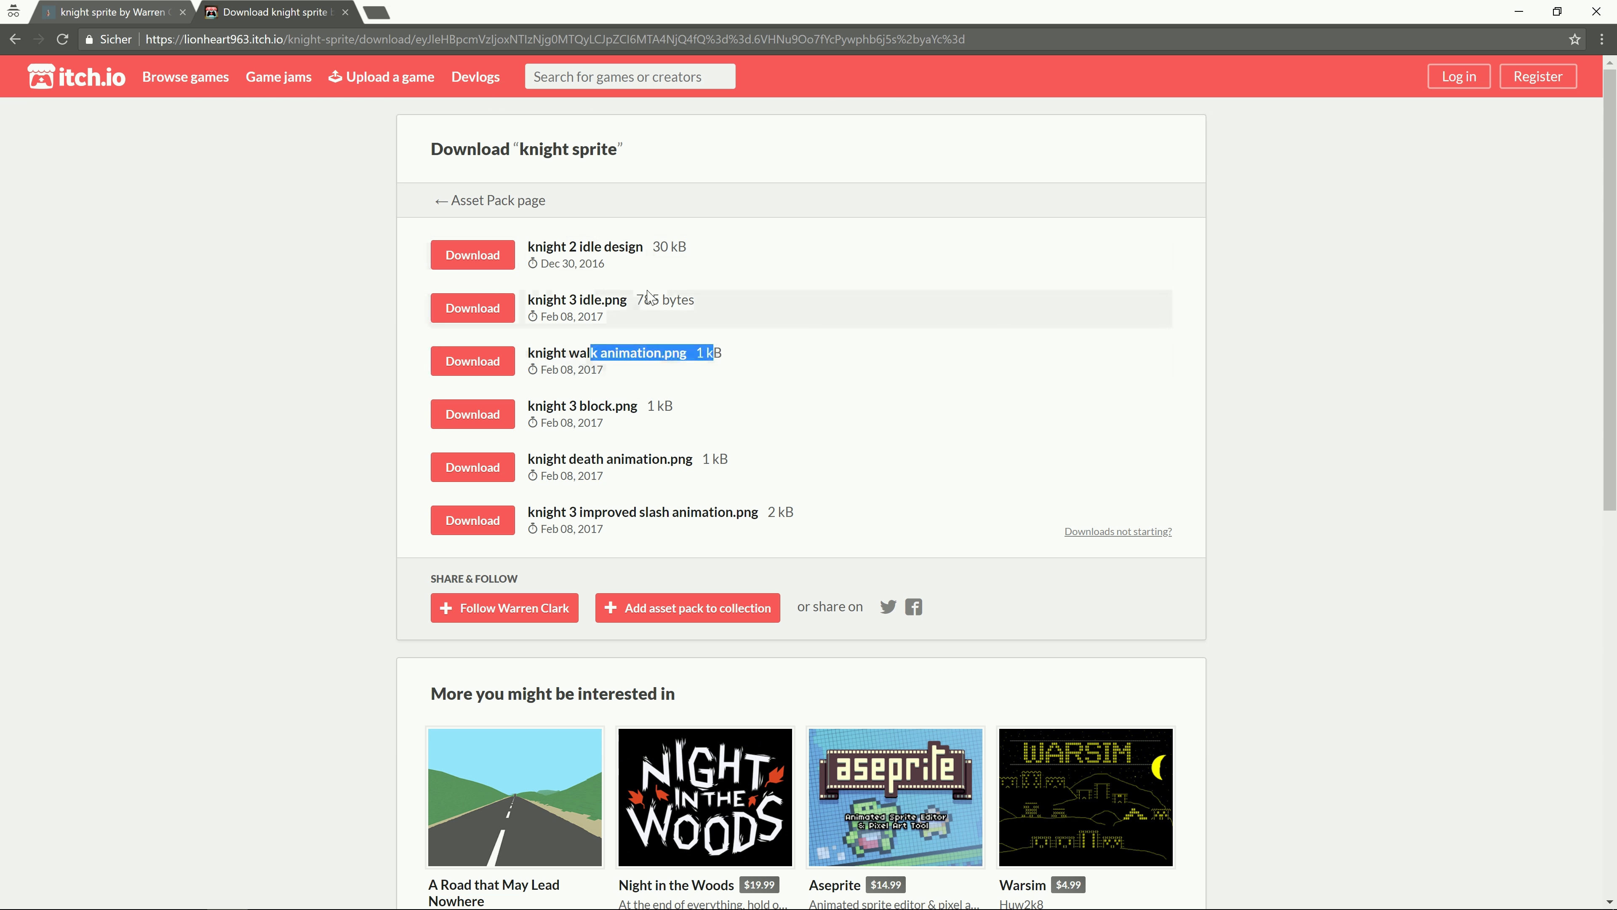
double_click(587, 248)
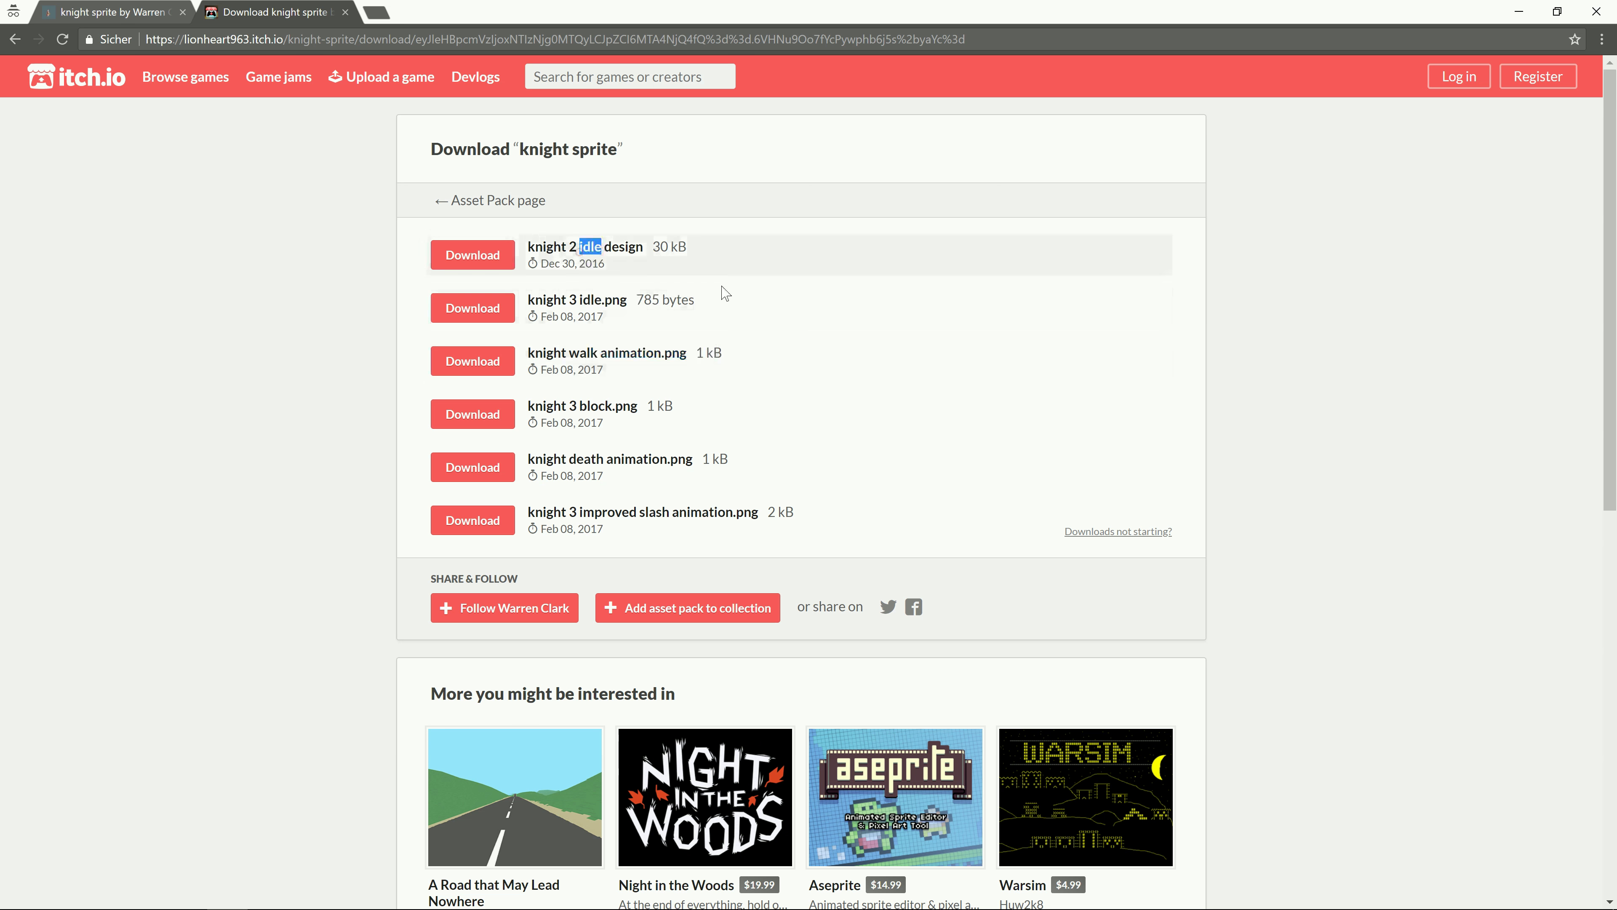
double_click(584, 409)
double_click(637, 459)
drag(596, 513, 692, 519)
click(700, 521)
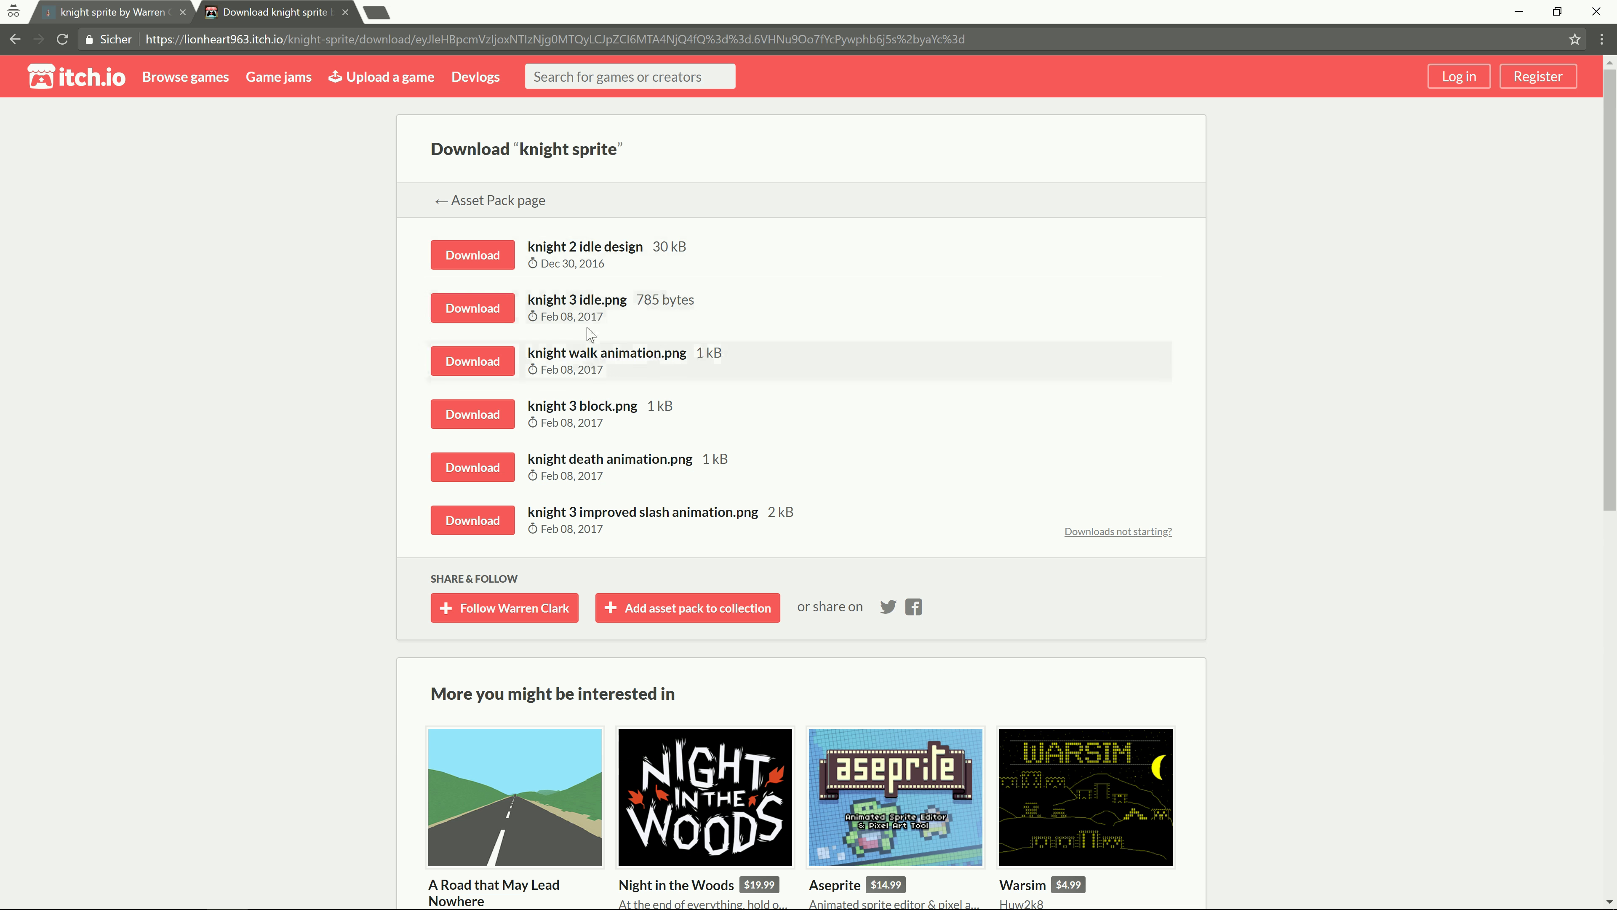
key(alt+Tab)
key(alt+Tab)
key(alt+Tab)
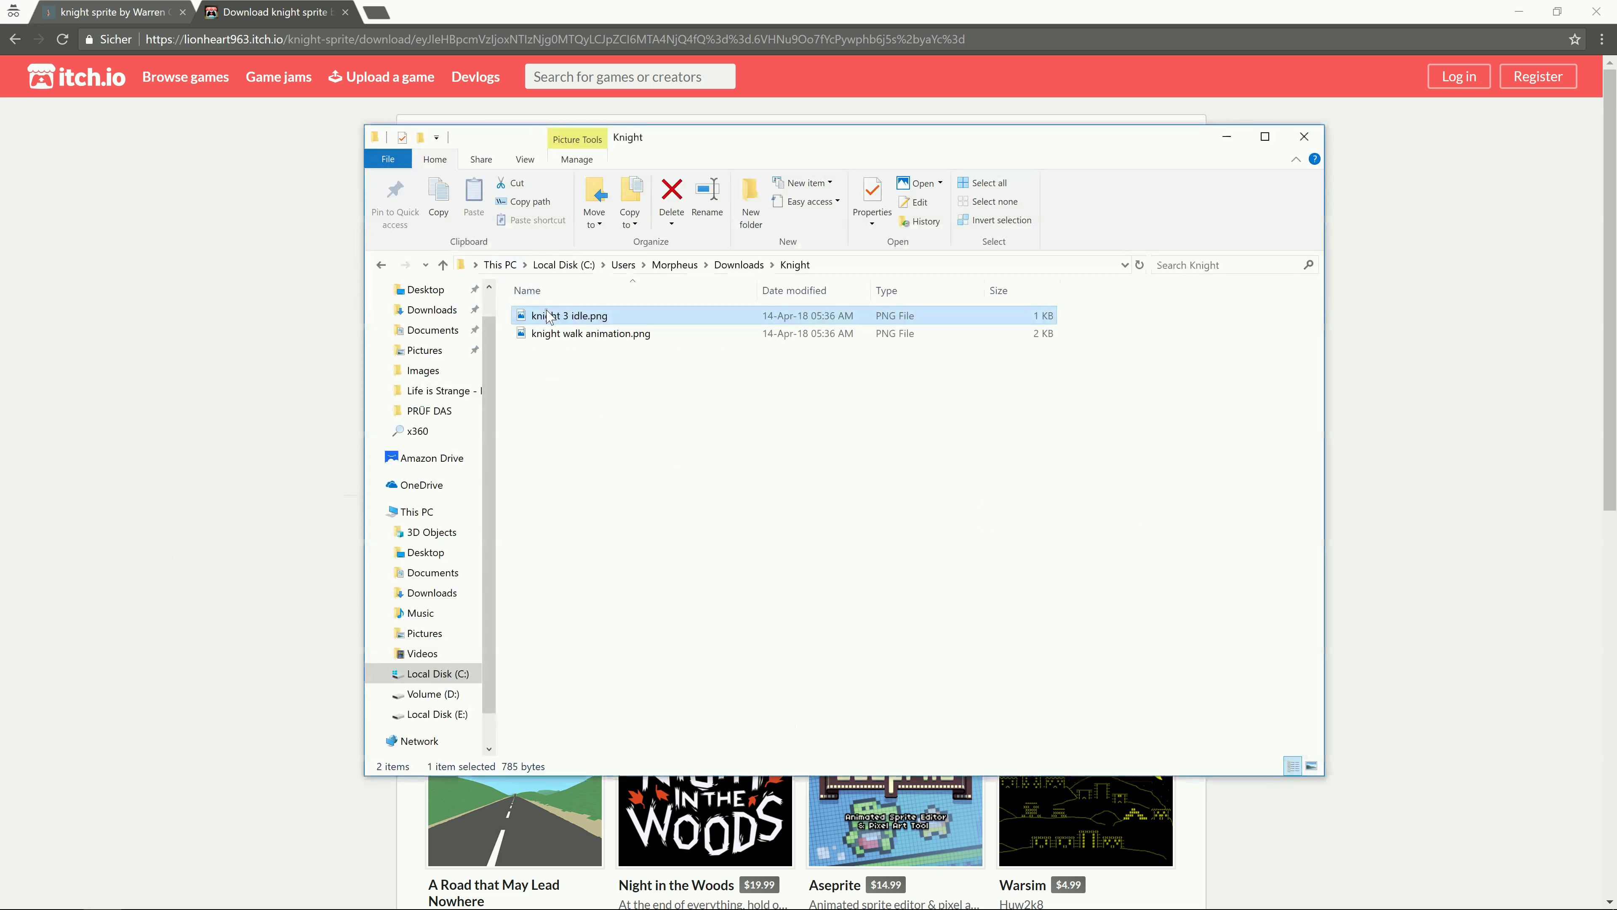
Open knight 3 idle.png in Photos and zoom in on it.
double_click(549, 317)
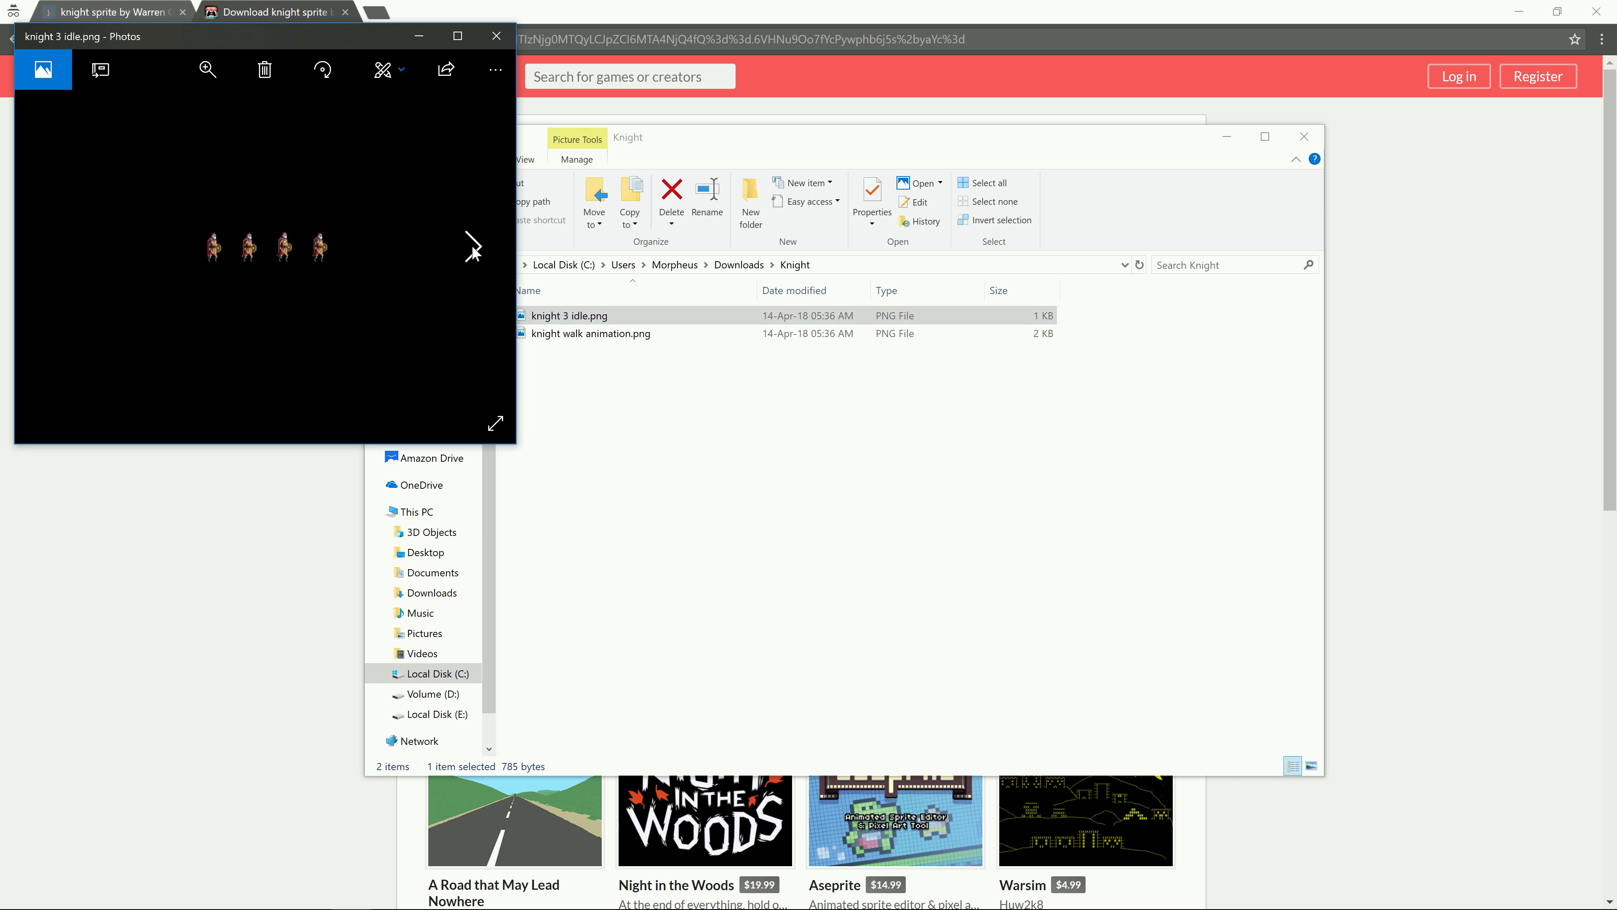
scroll(271, 242, up, 5)
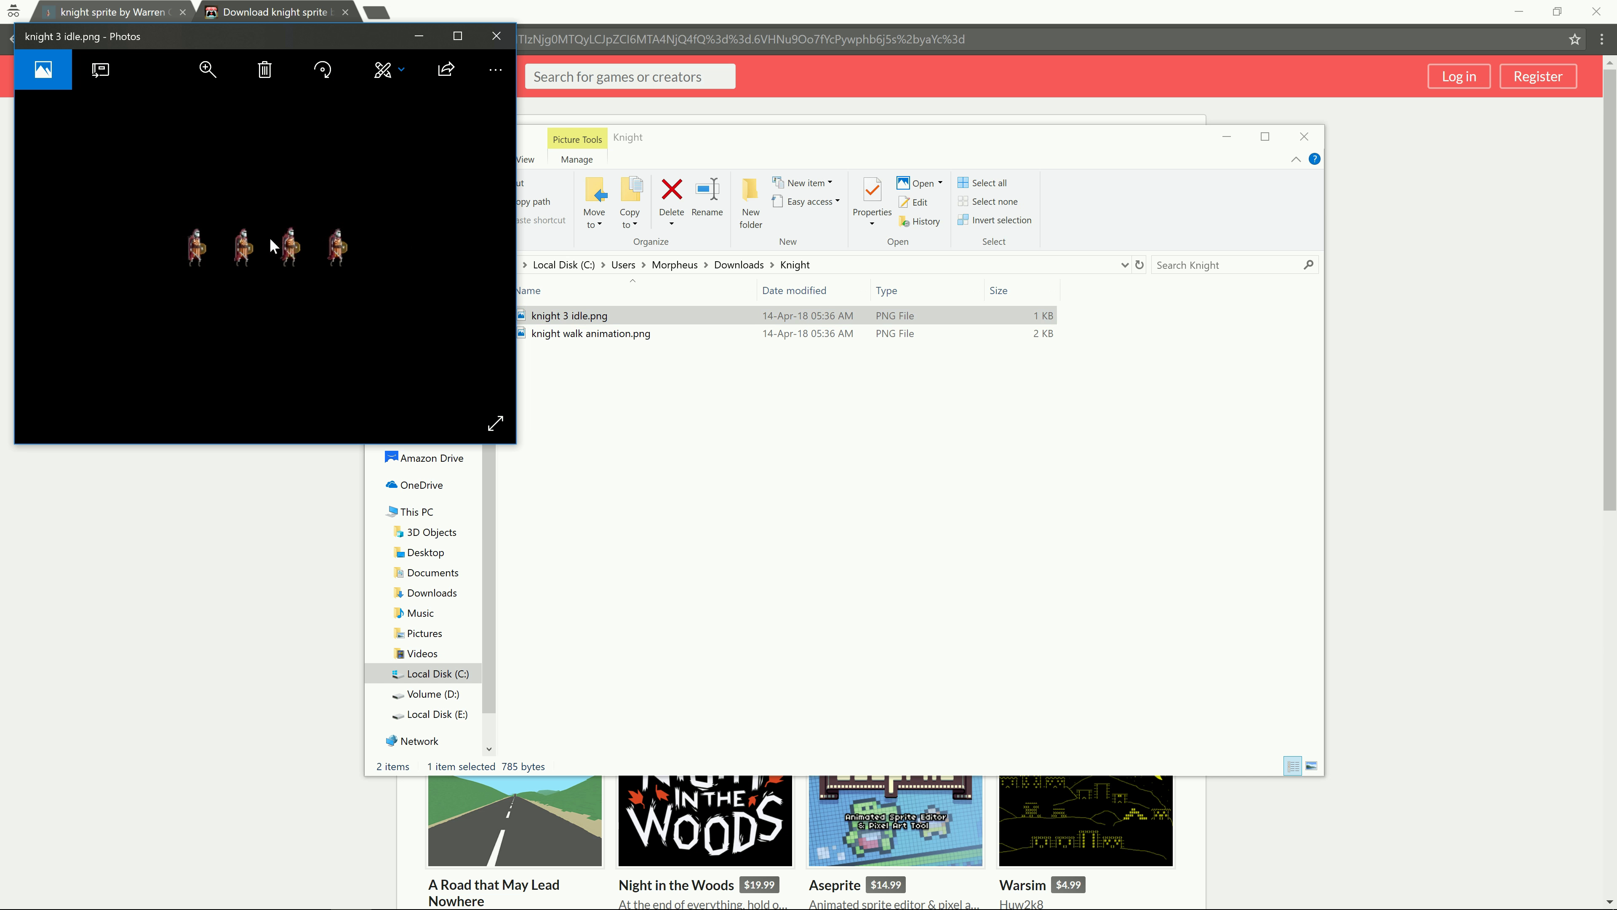
scroll(261, 255, down, 5)
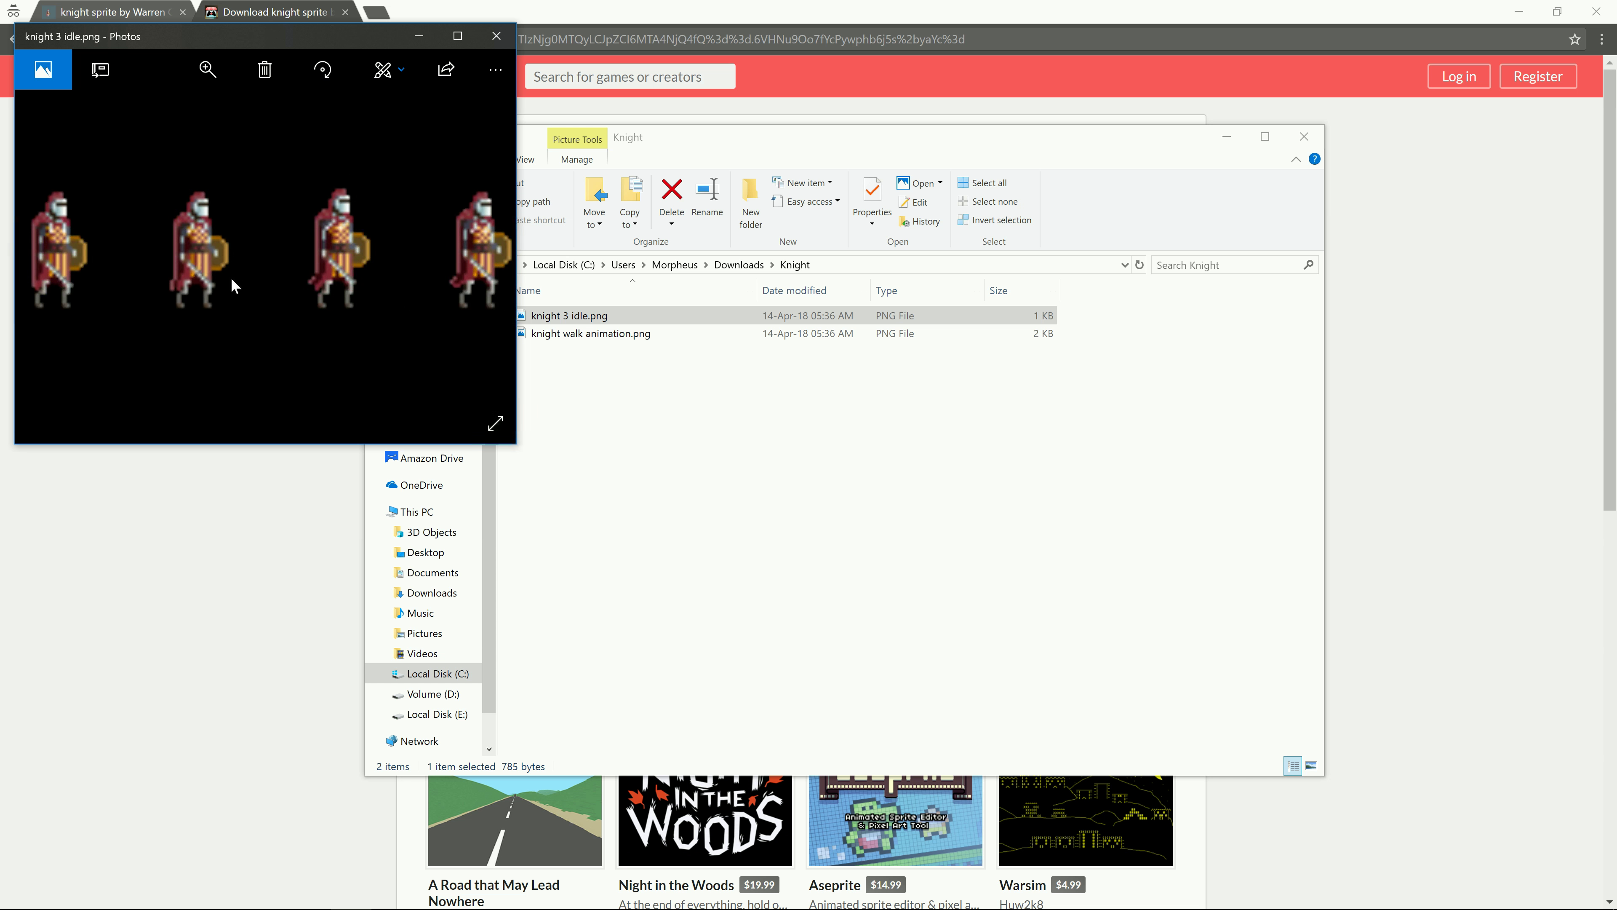
Inspect knight walk animation.png zoomed in, then drag both knight PNGs over to Unreal.
double_click(815, 333)
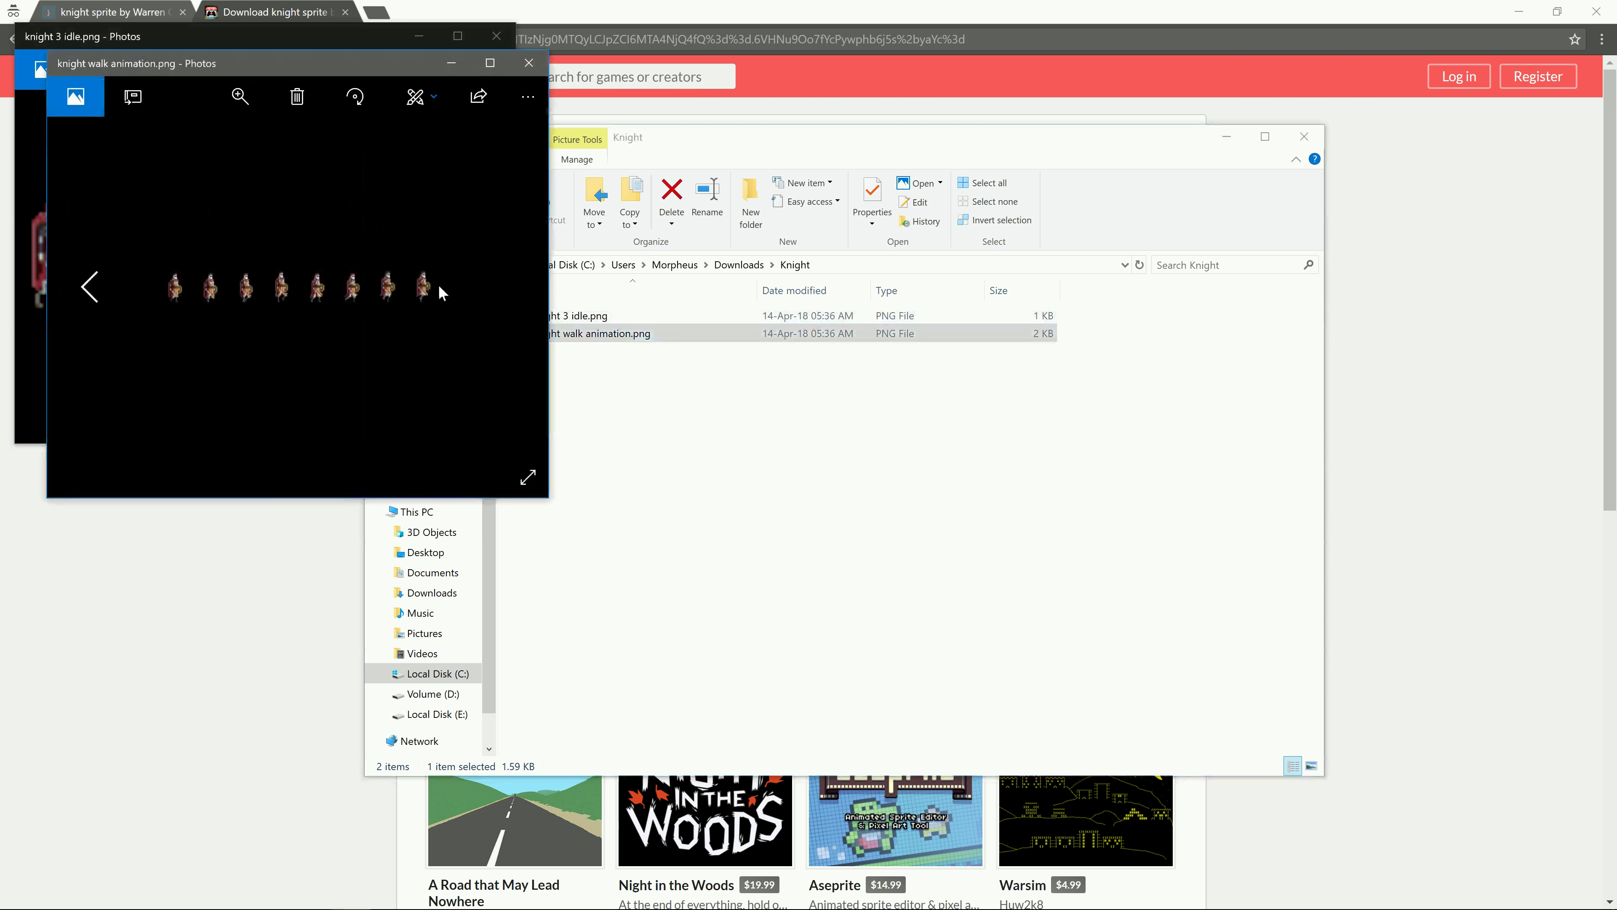
scroll(258, 285, up, 5)
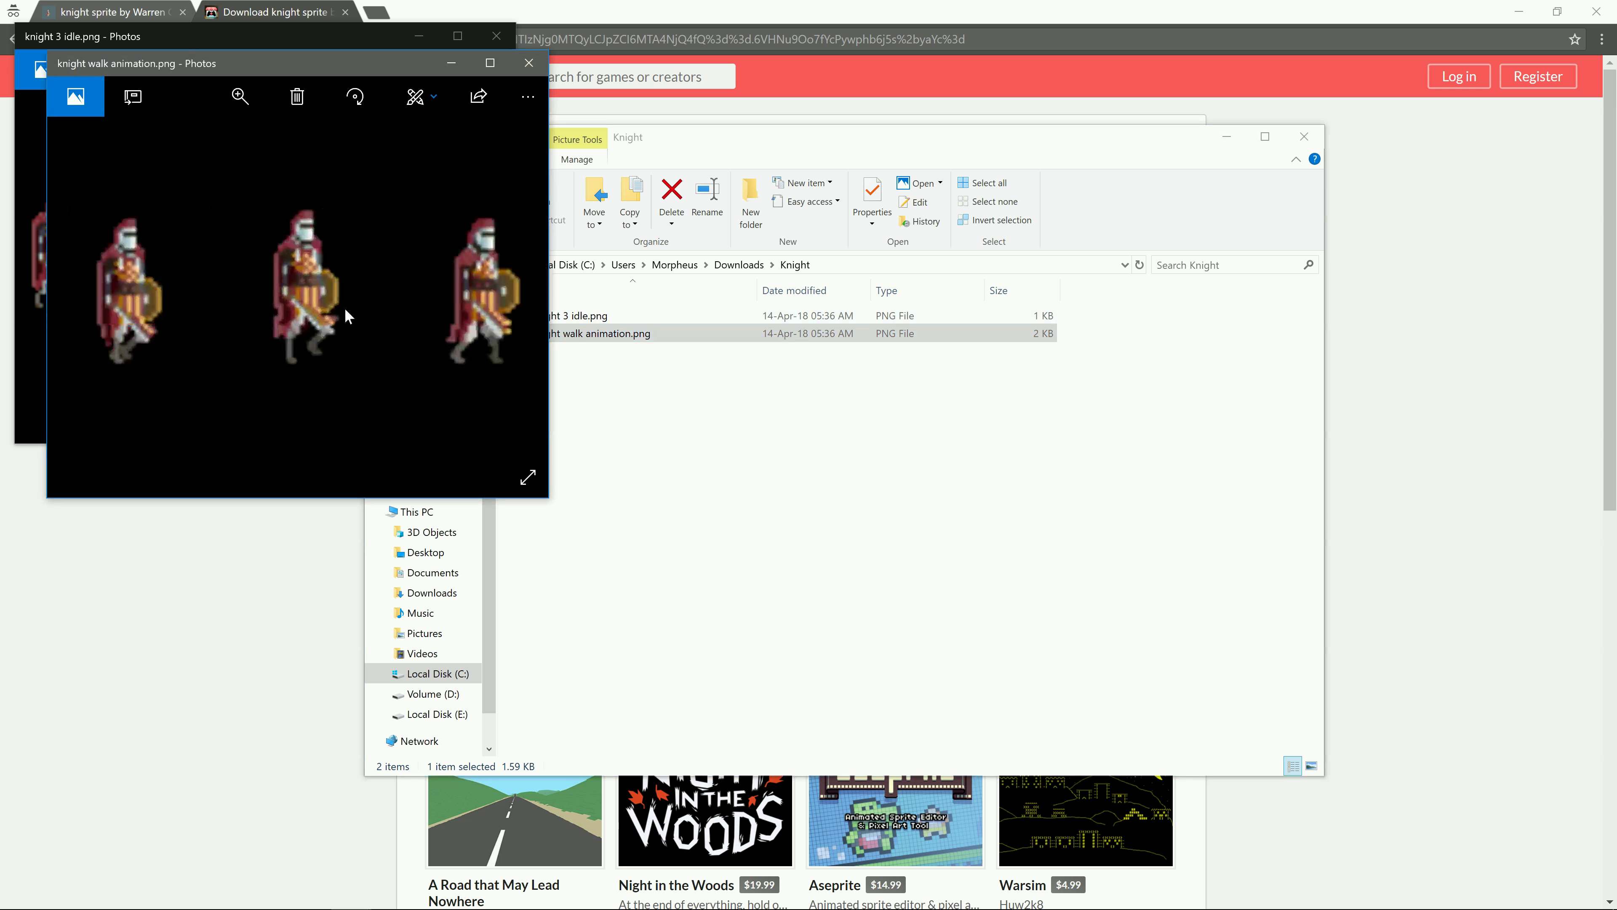
scroll(345, 316, down, 2)
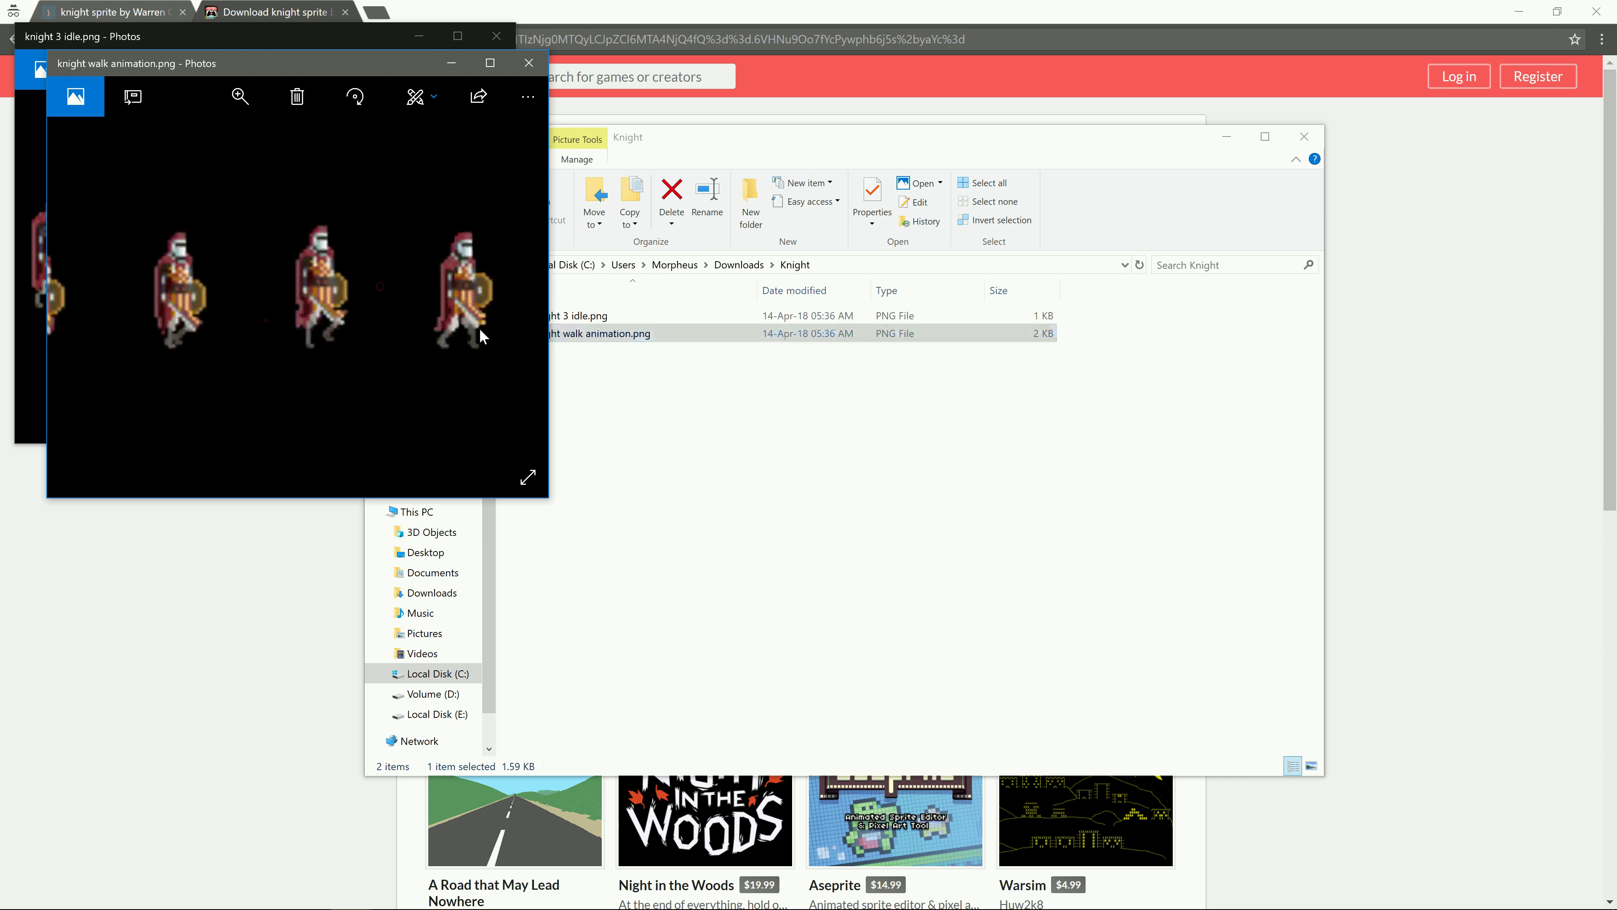
drag(479, 327, 318, 321)
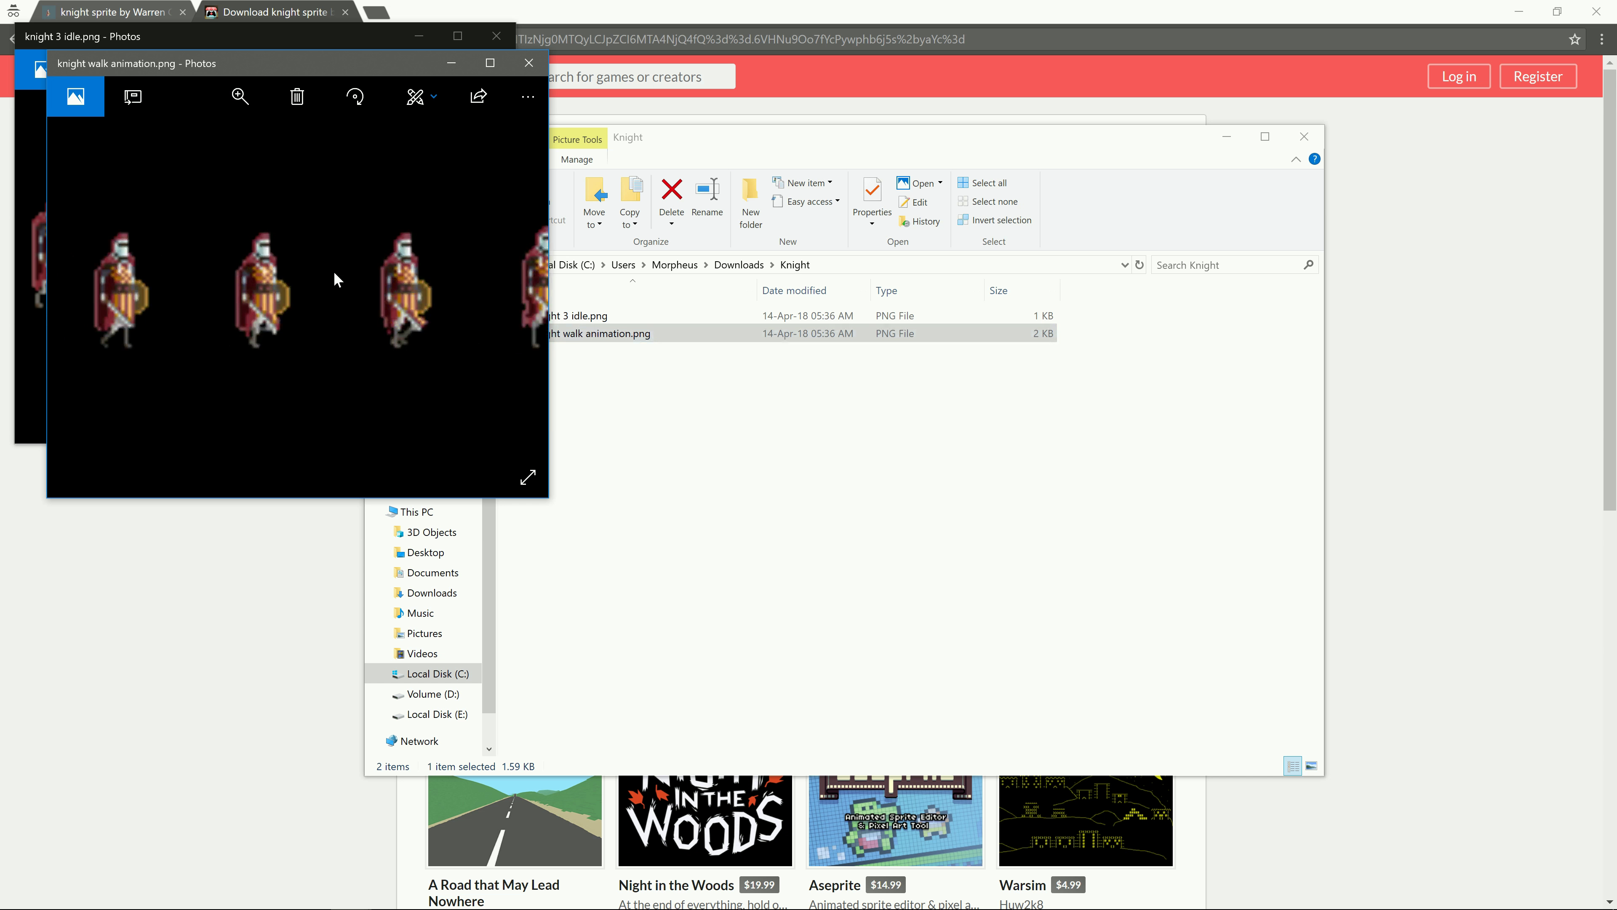
click(646, 322)
drag(581, 321, 350, 832)
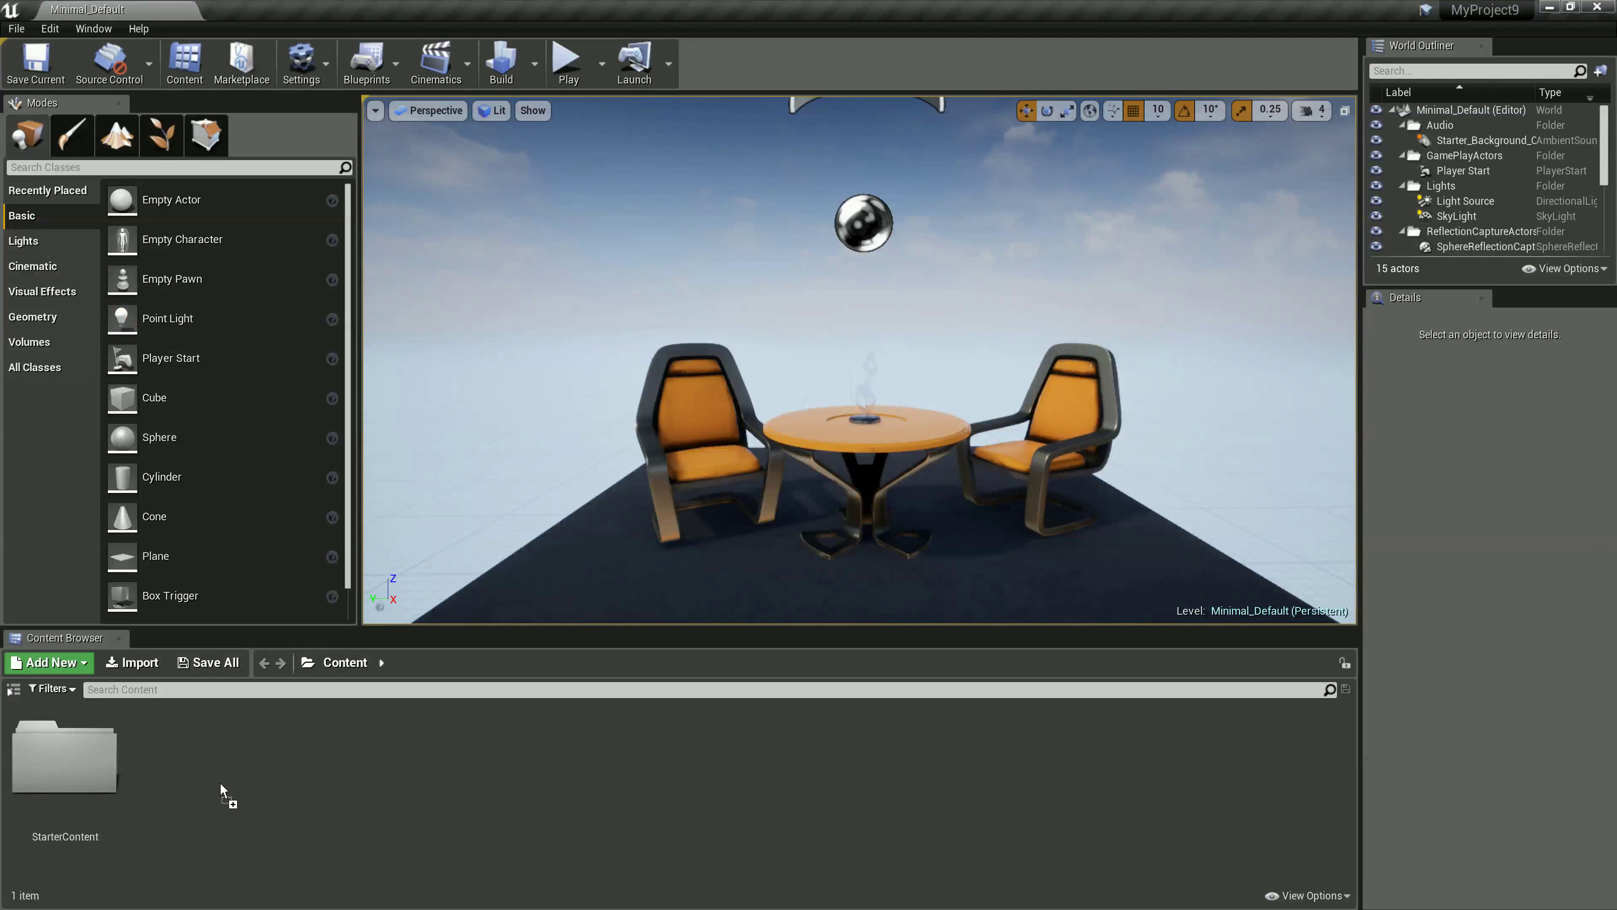
Drop both knight PNGs into Content, then open and close the knight_3_idle texture to inspect it.
drag(220, 782, 221, 782)
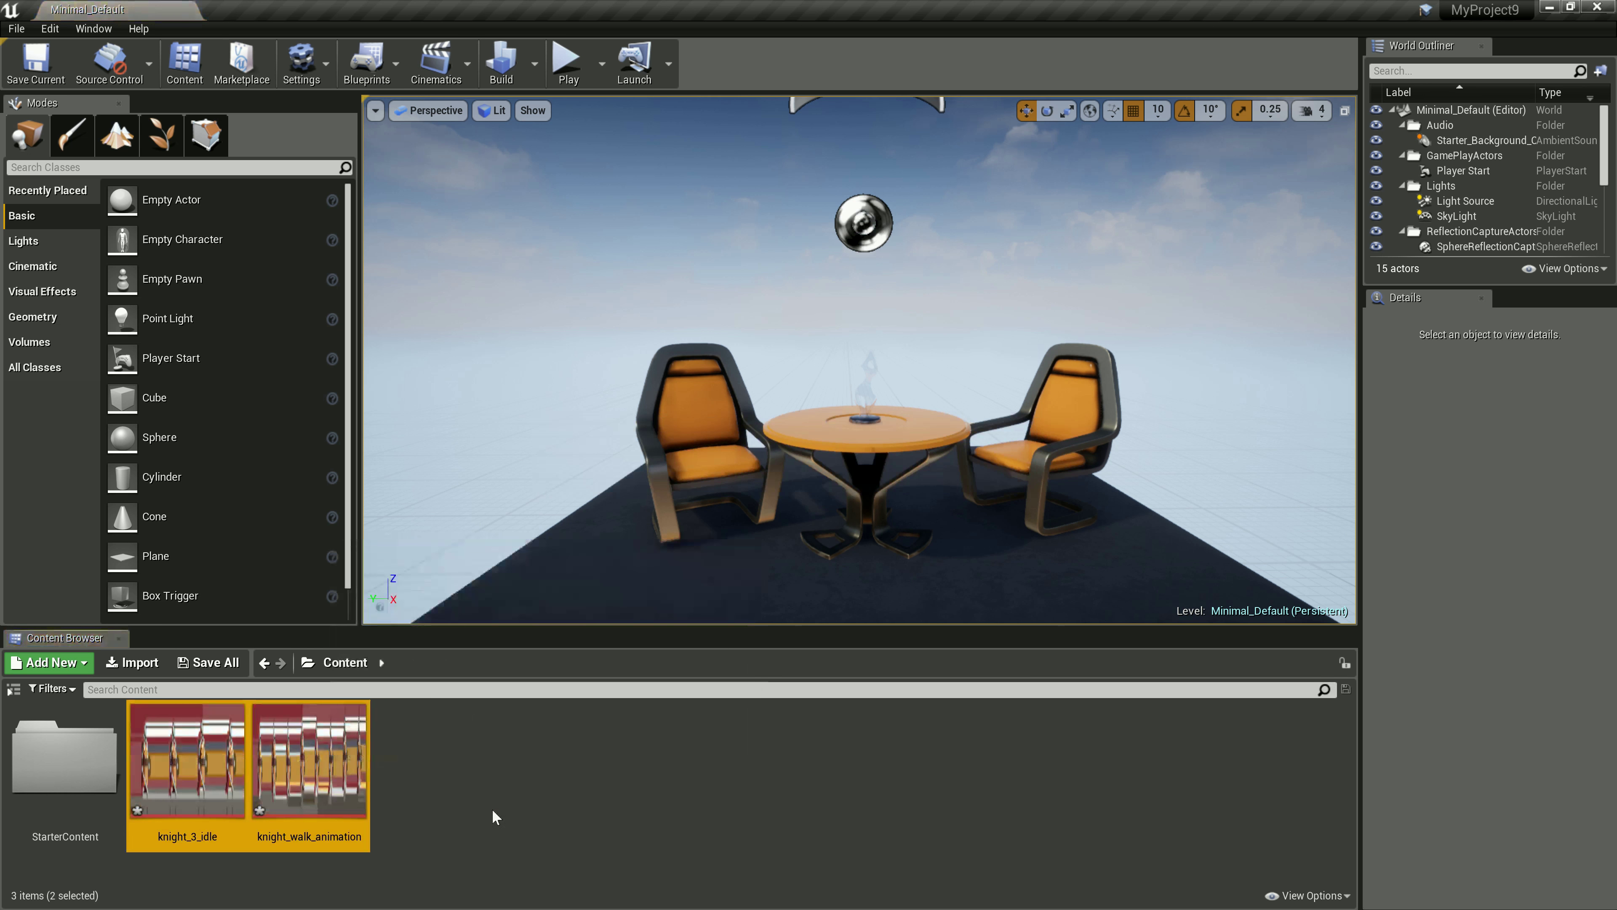
click(173, 788)
double_click(173, 788)
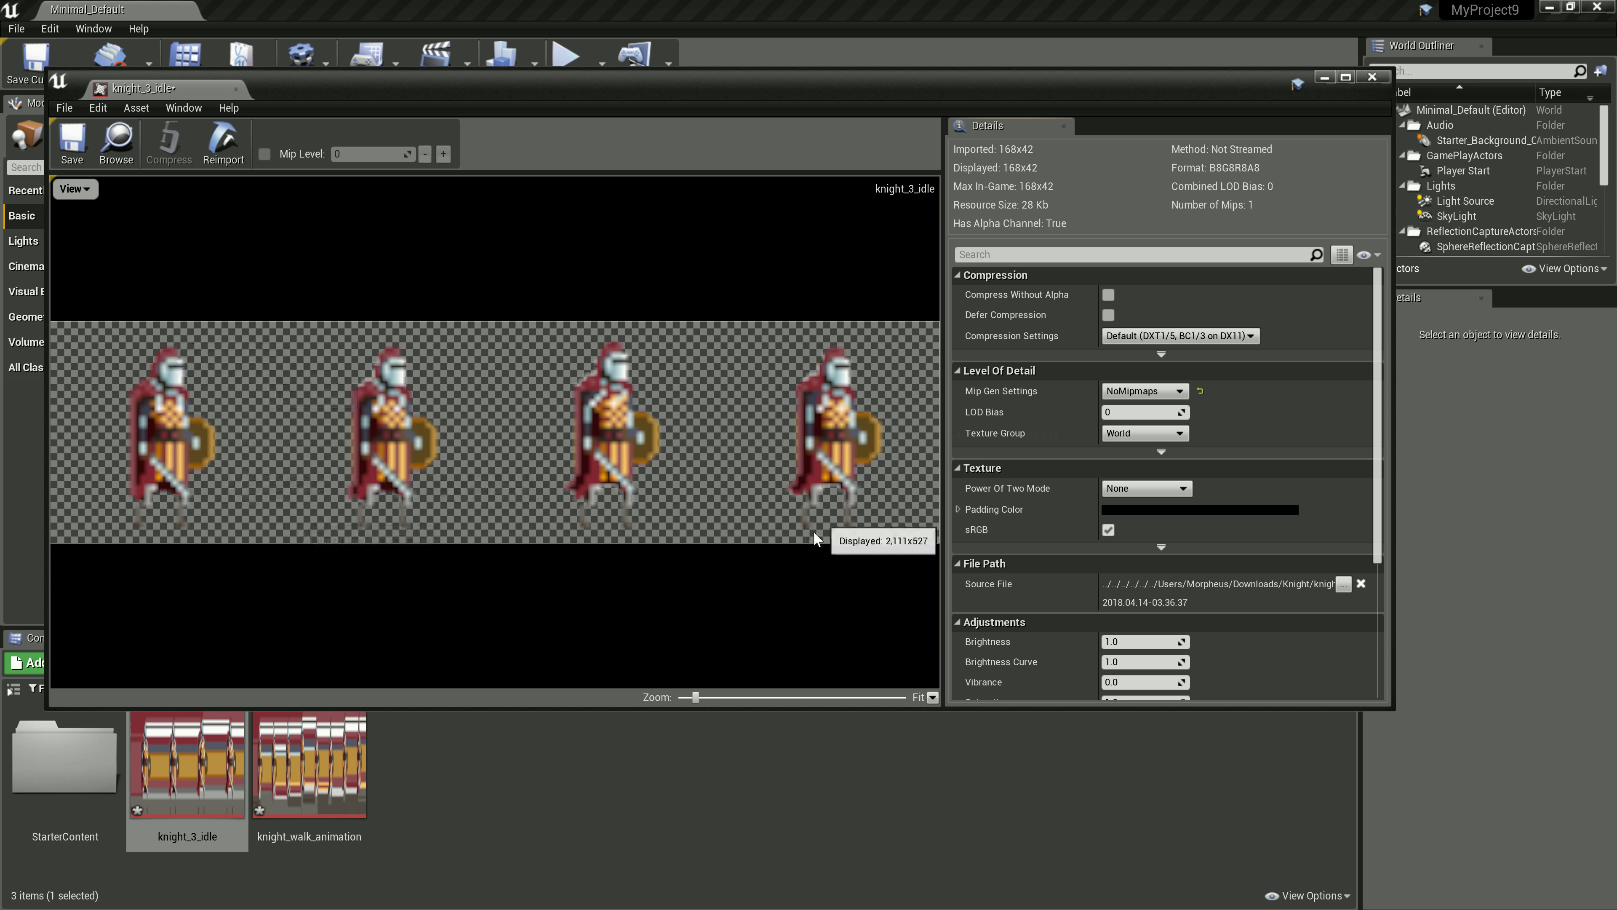
click(1371, 78)
click(491, 754)
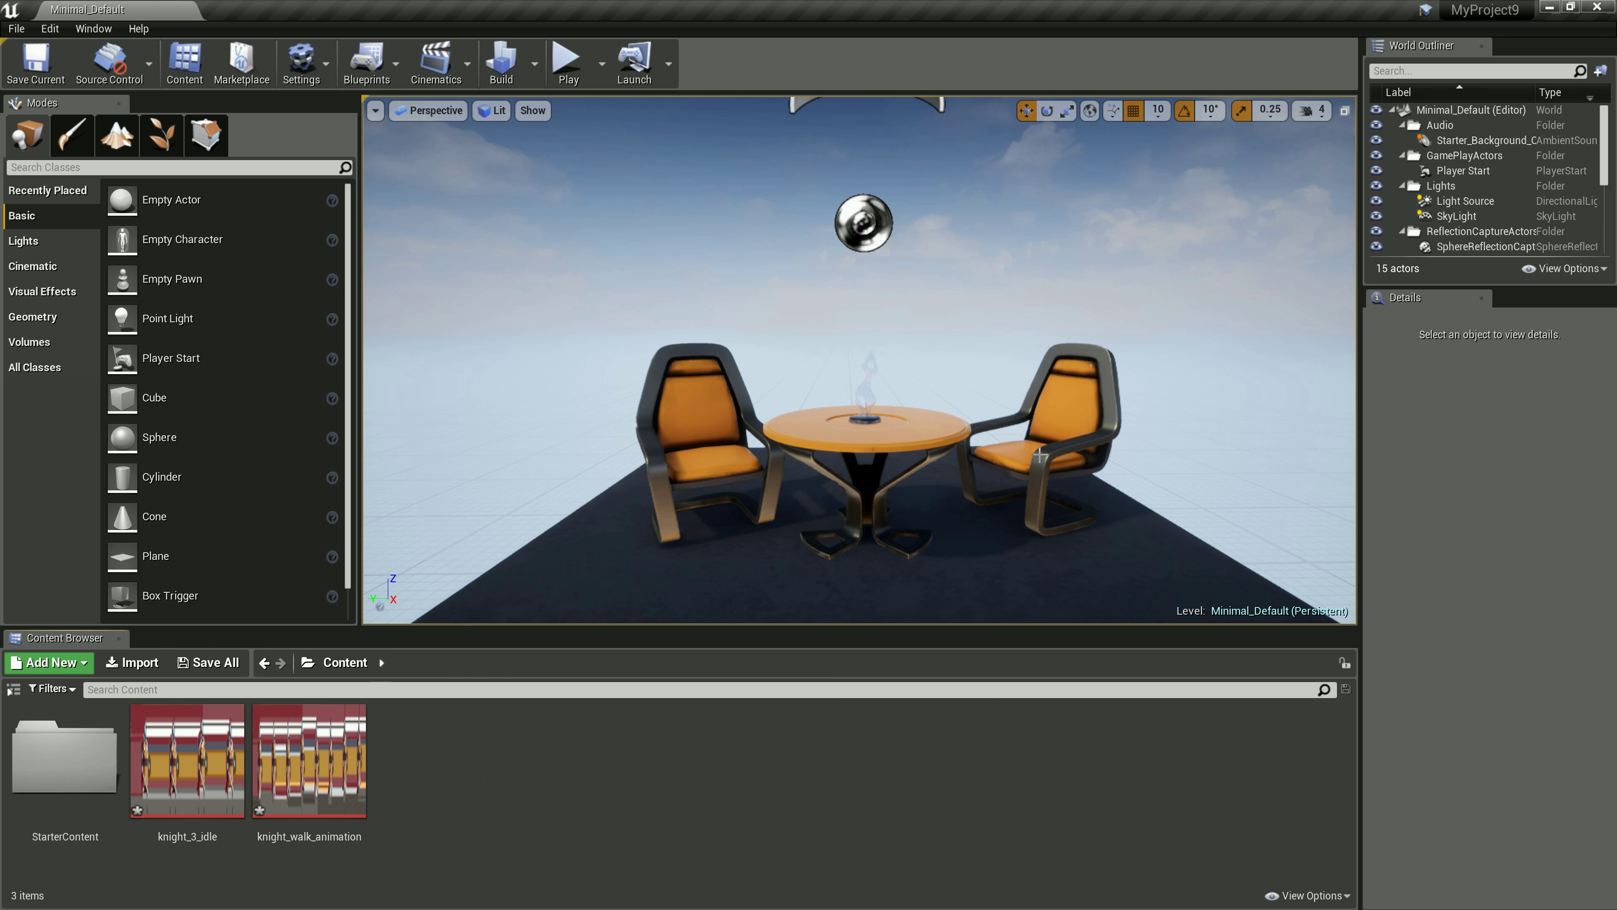
right_drag(880, 460, 1099, 276)
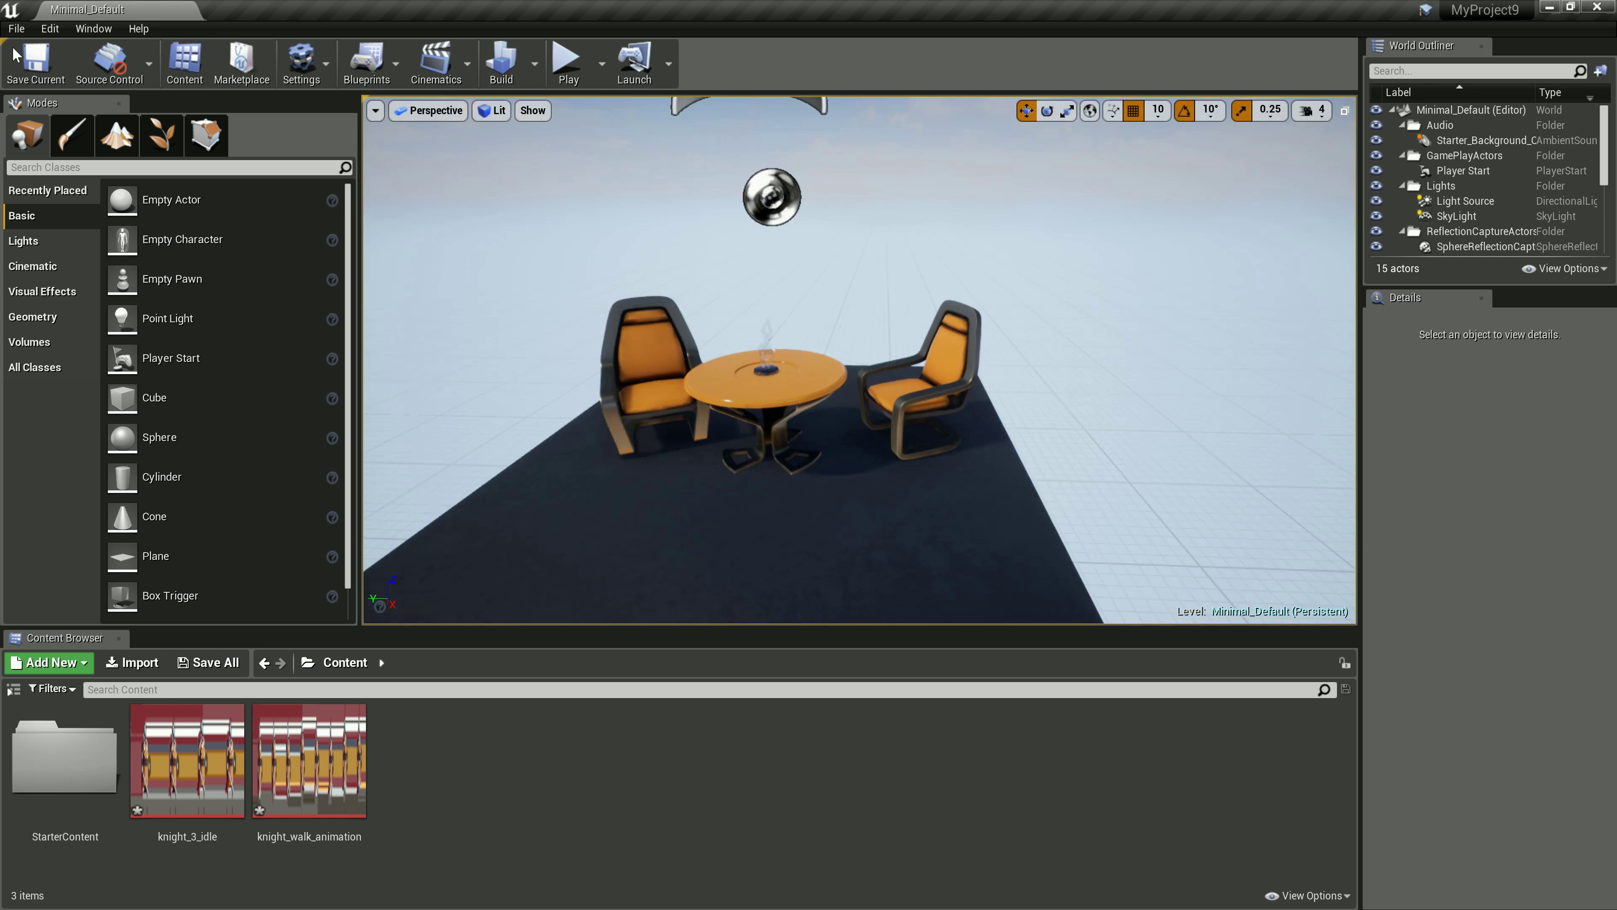
Create a new level from File > New Level using the Empty Level template.
click(15, 30)
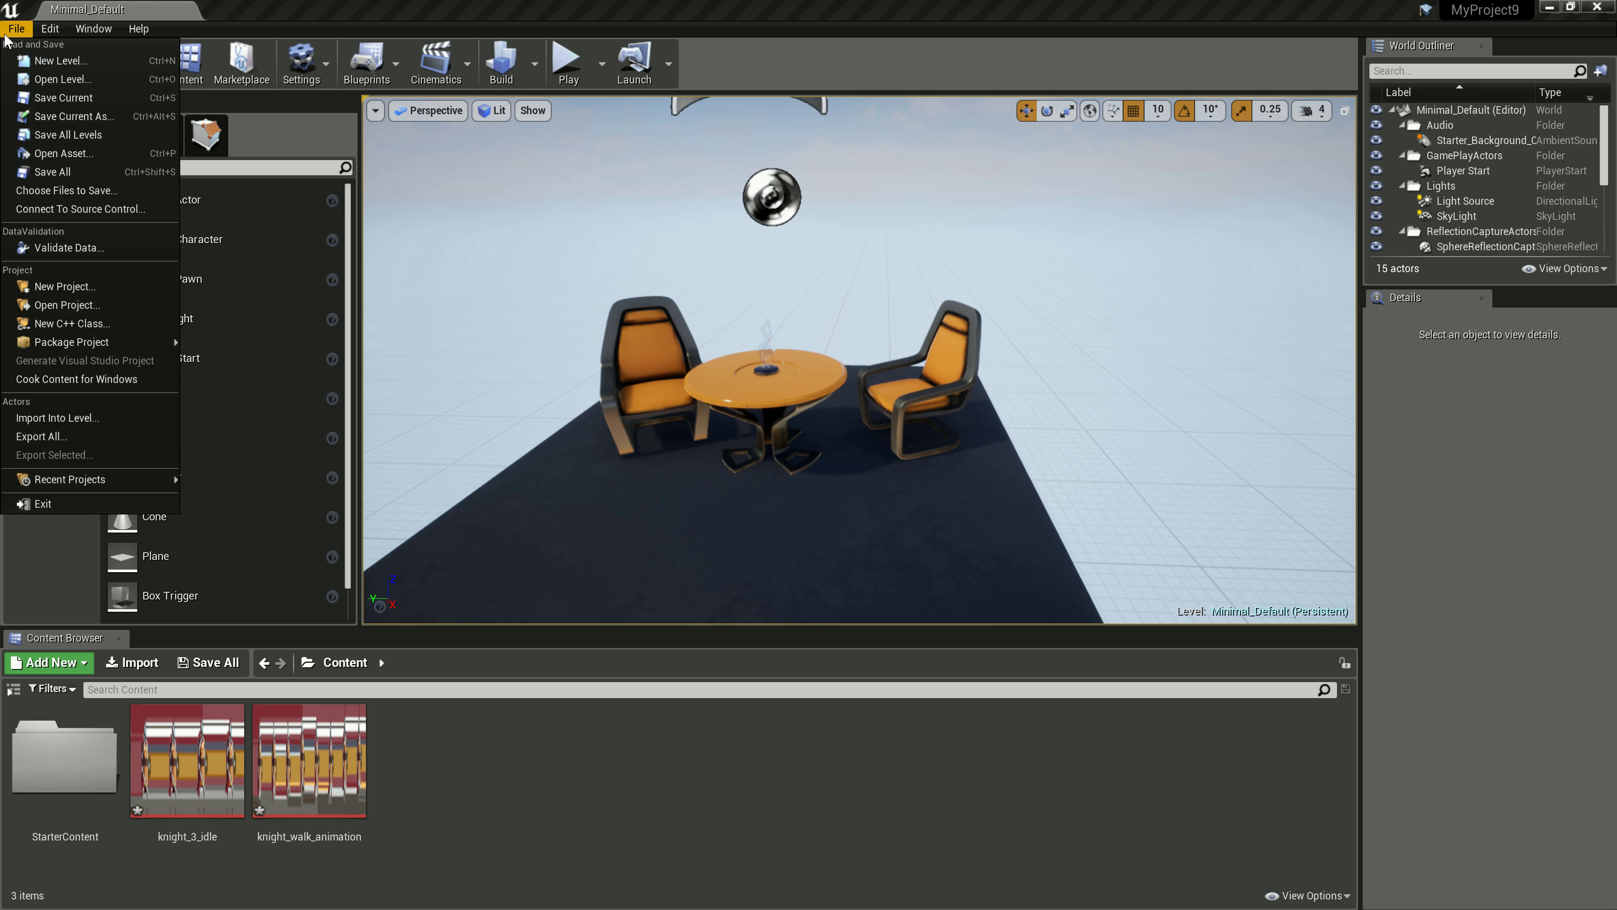
click(43, 62)
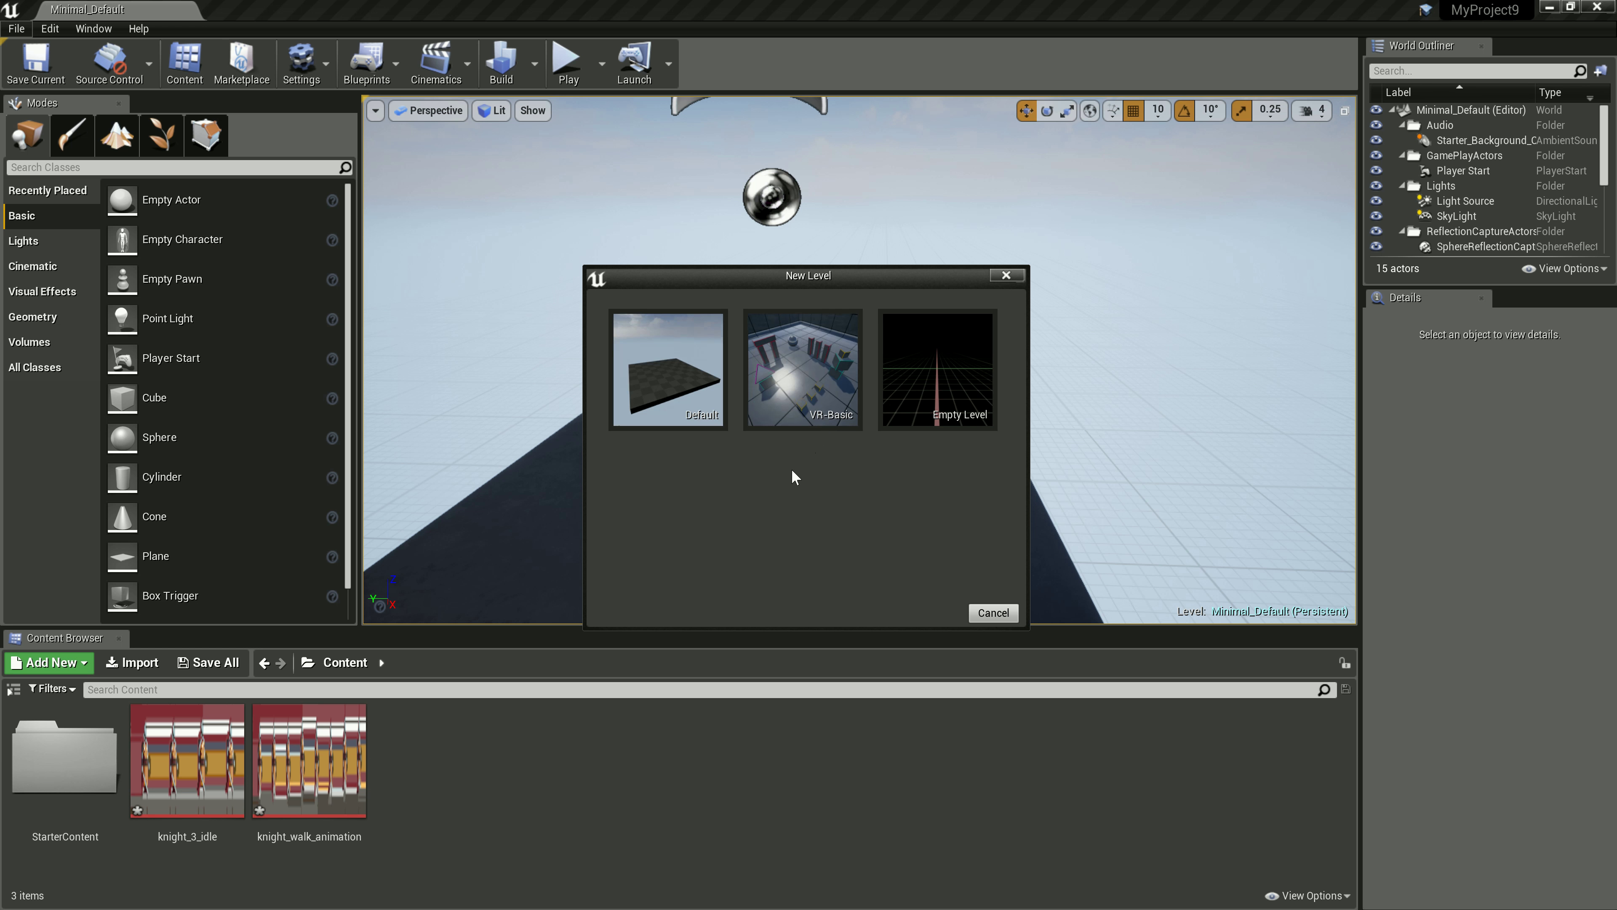
click(935, 401)
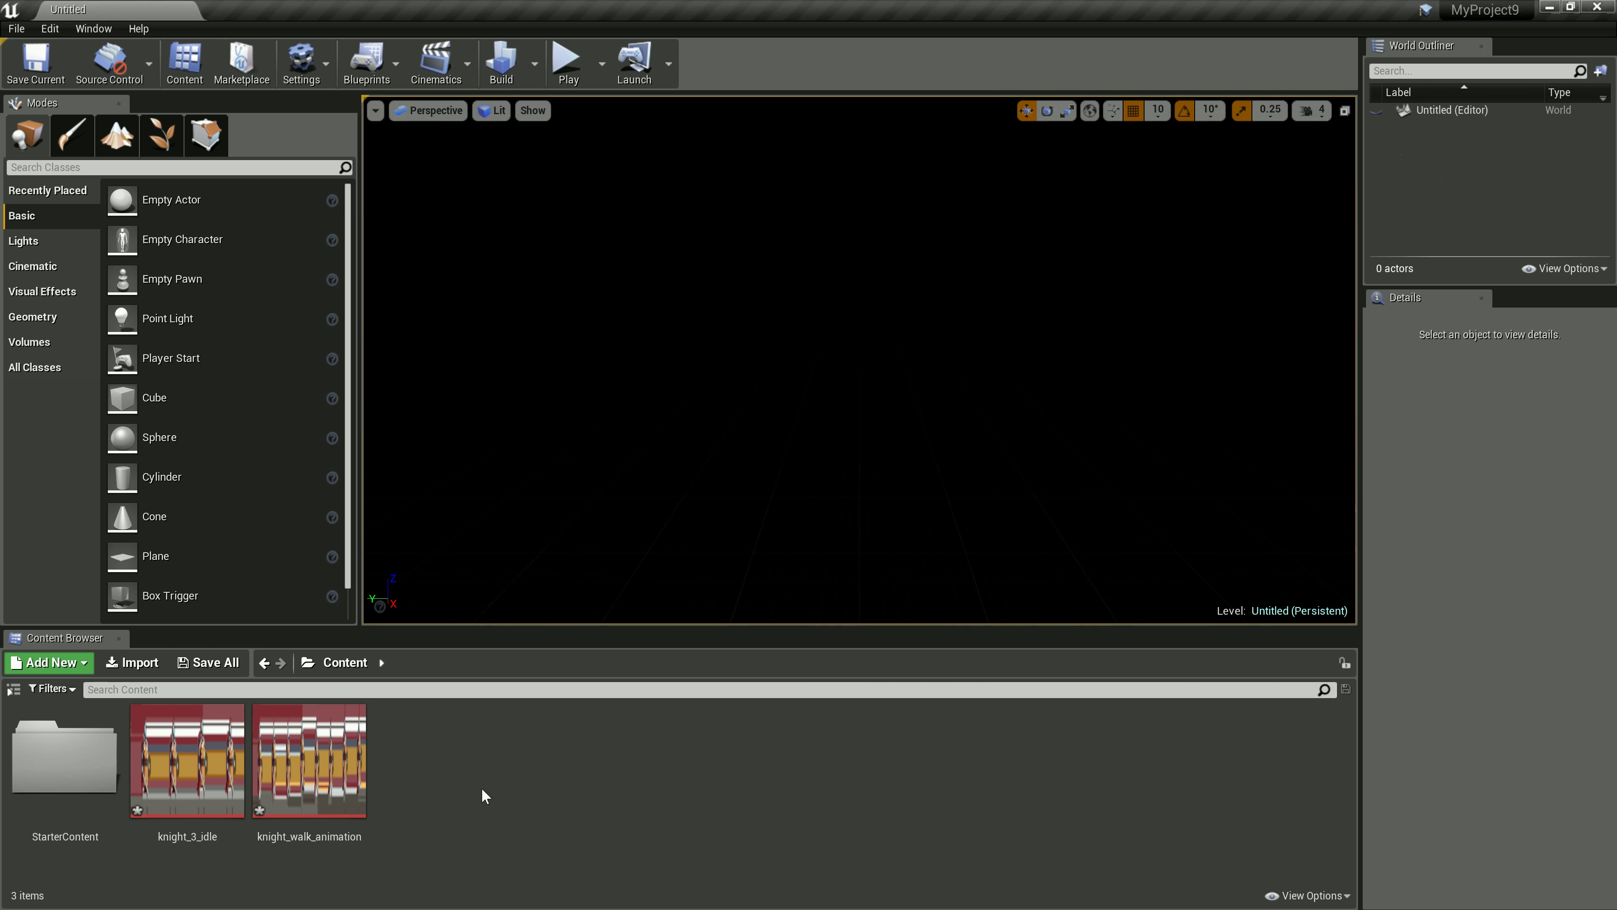
Create a new folder named Sprites in the Content Browser.
right_click(443, 782)
click(499, 265)
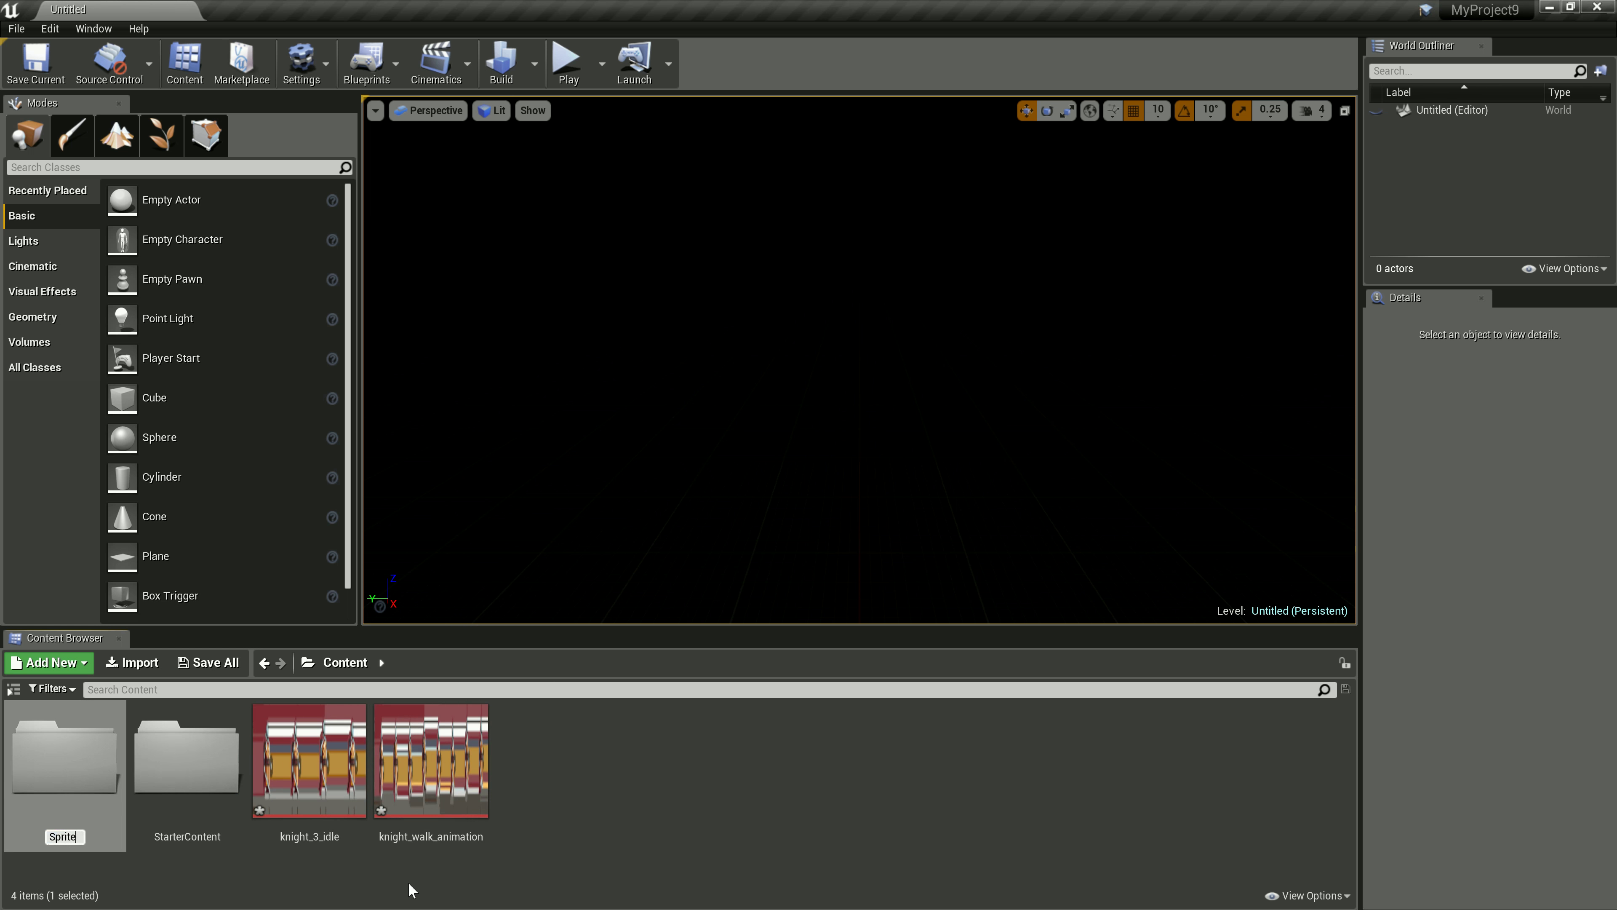
key(Return)
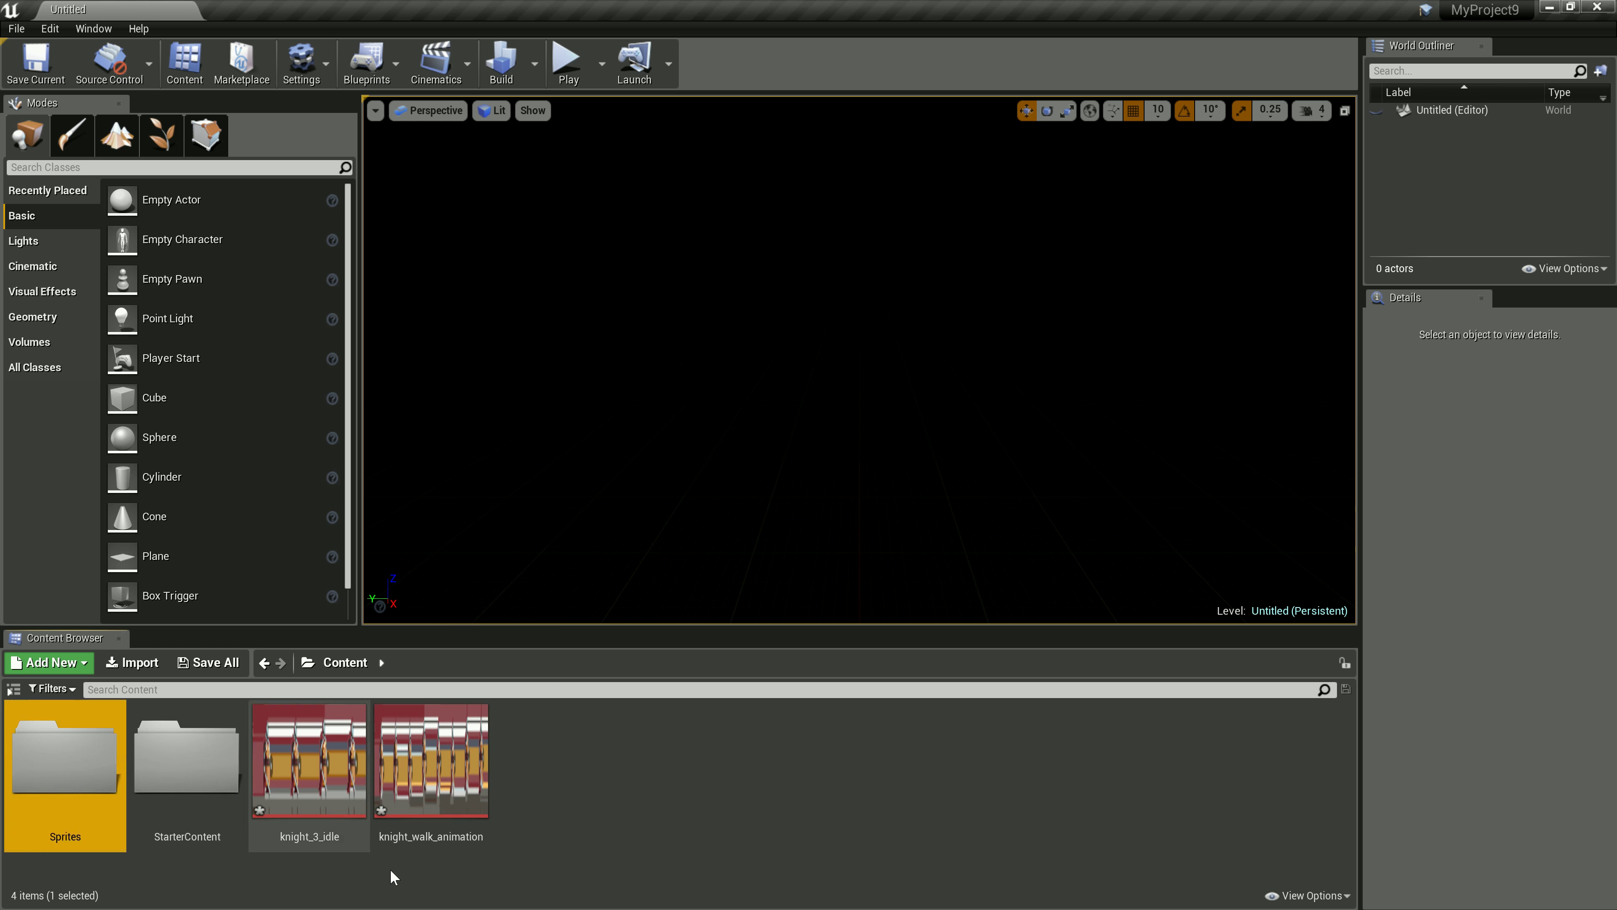
Move knight_3_idle and knight_walk_animation into the Sprites folder and open it.
click(274, 815)
ctrl+click(409, 817)
drag(278, 806, 49, 805)
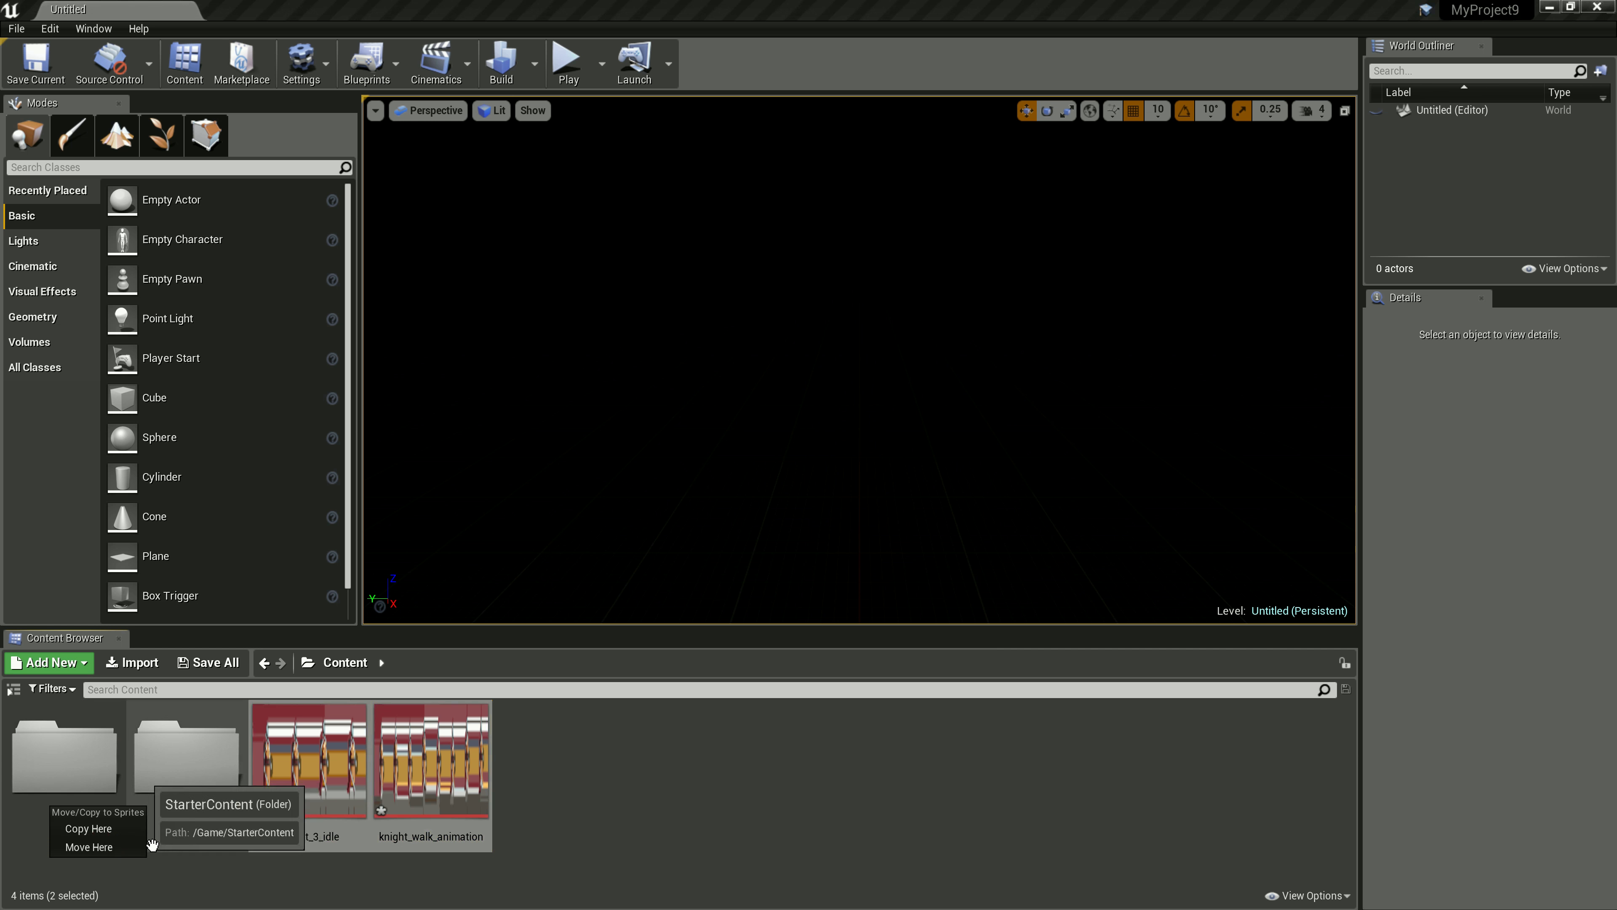
click(89, 847)
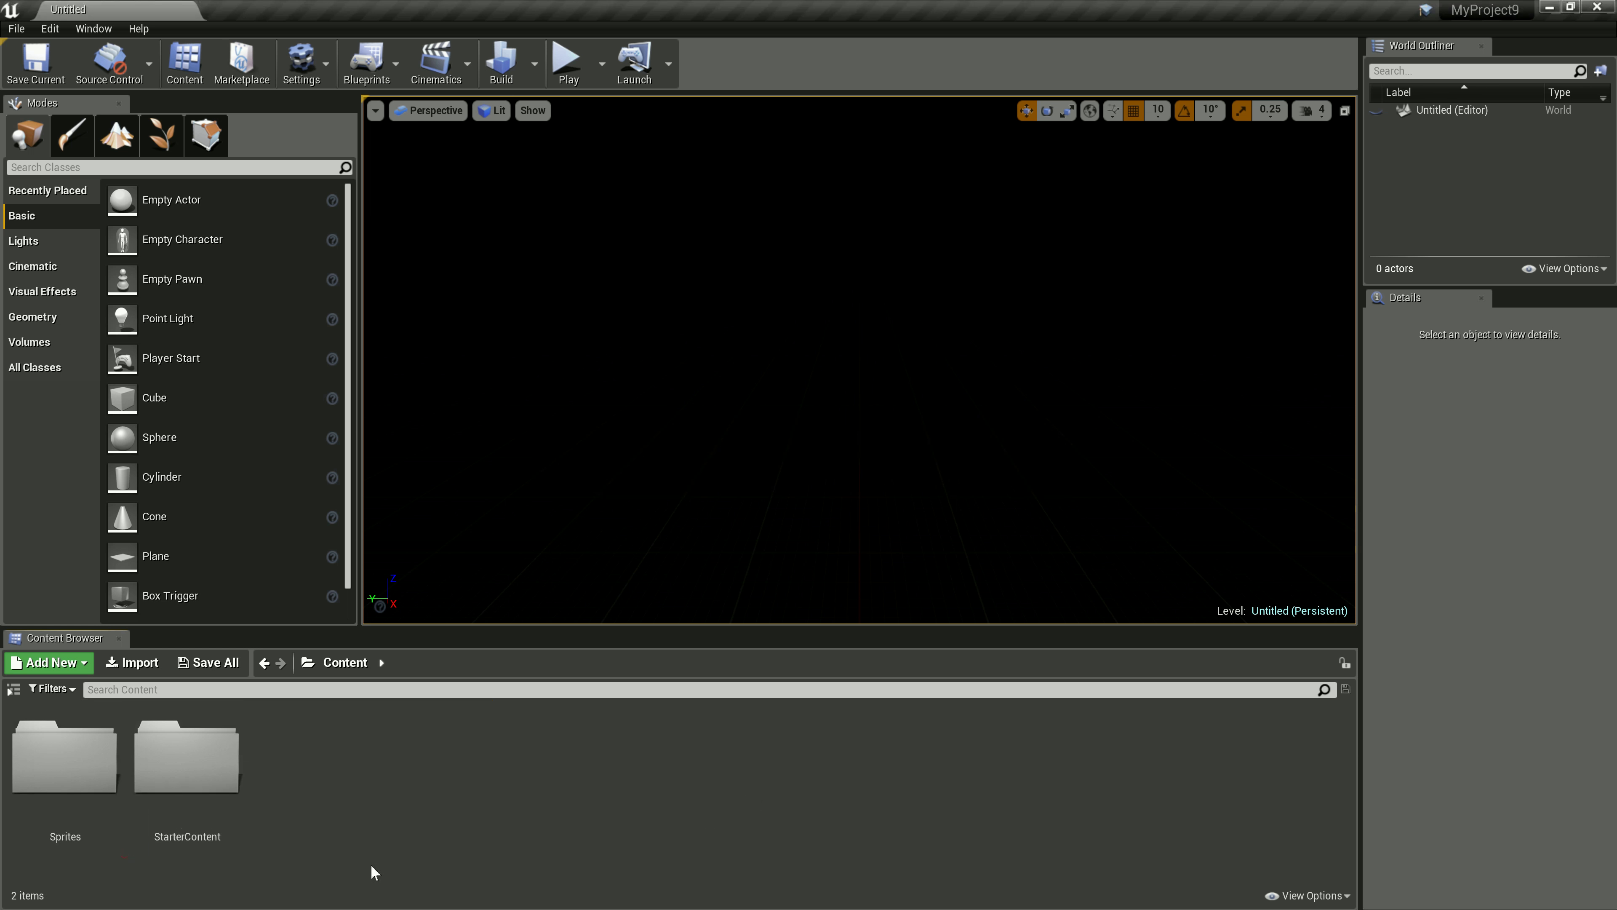
double_click(64, 758)
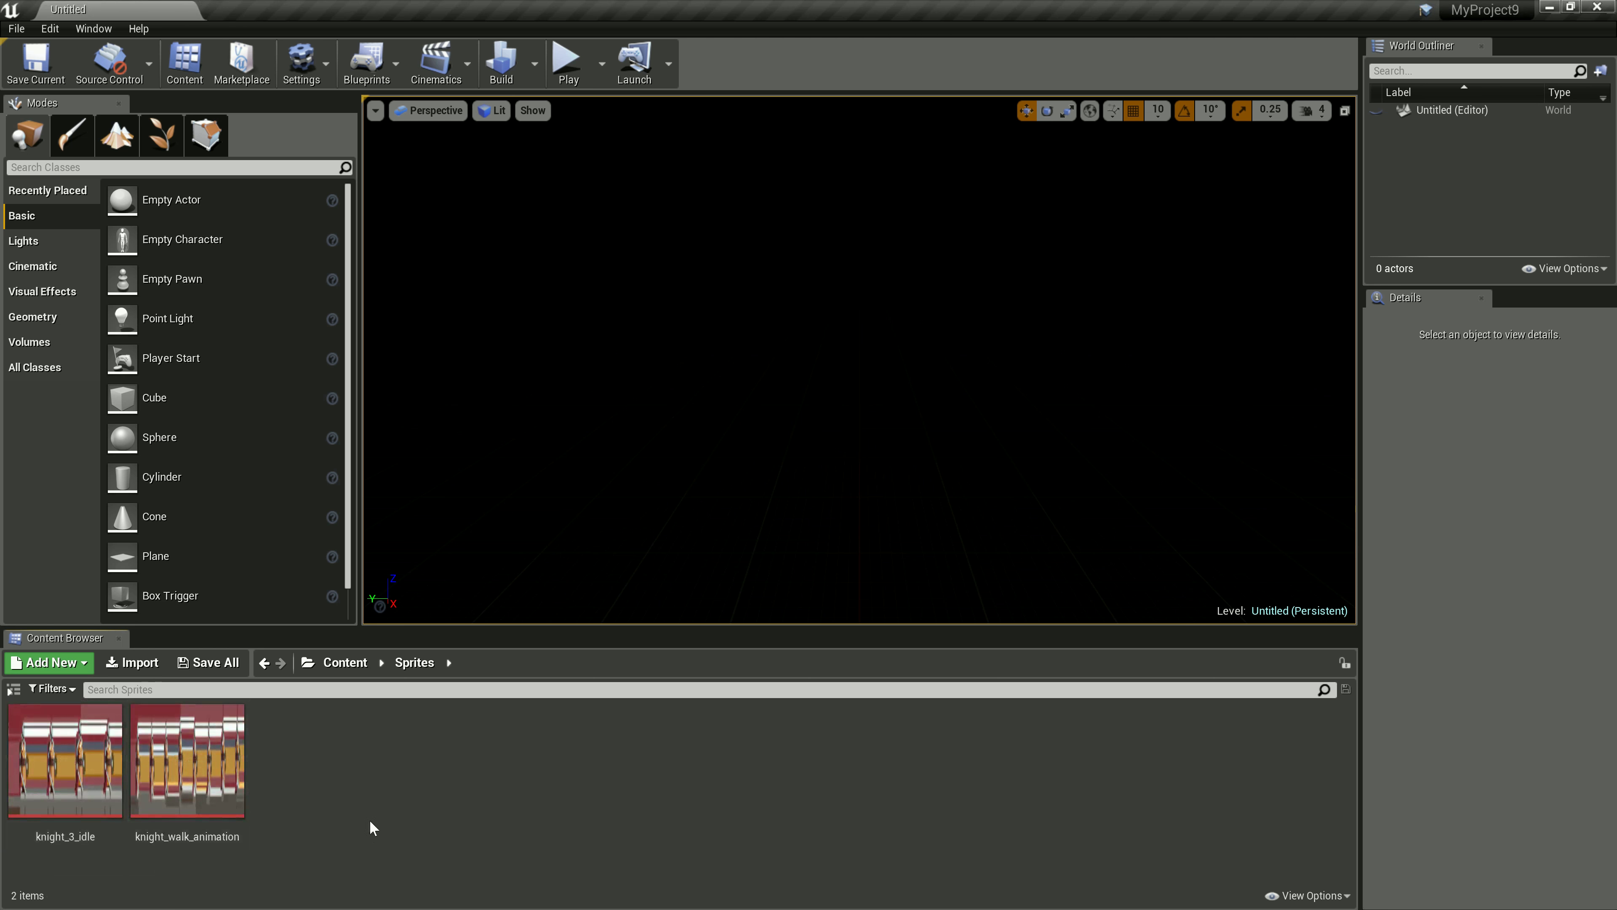